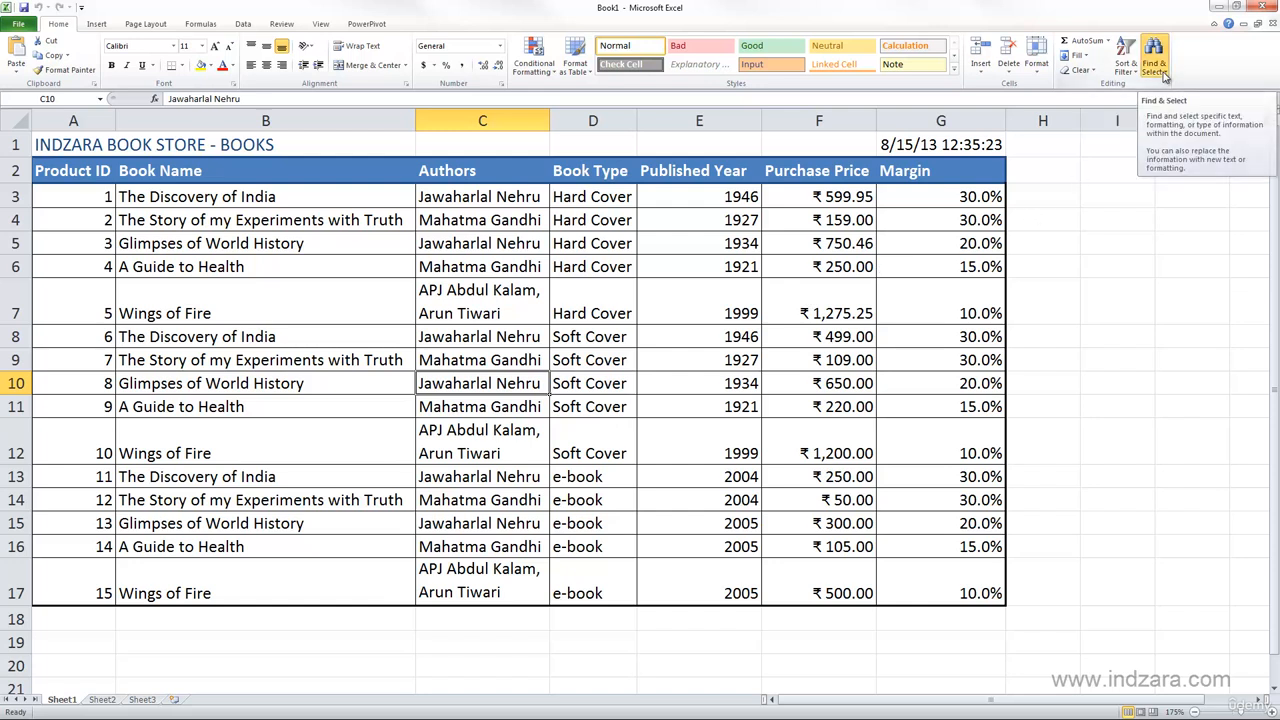
{"action": "left_click", "coordinate": [1162, 74]}
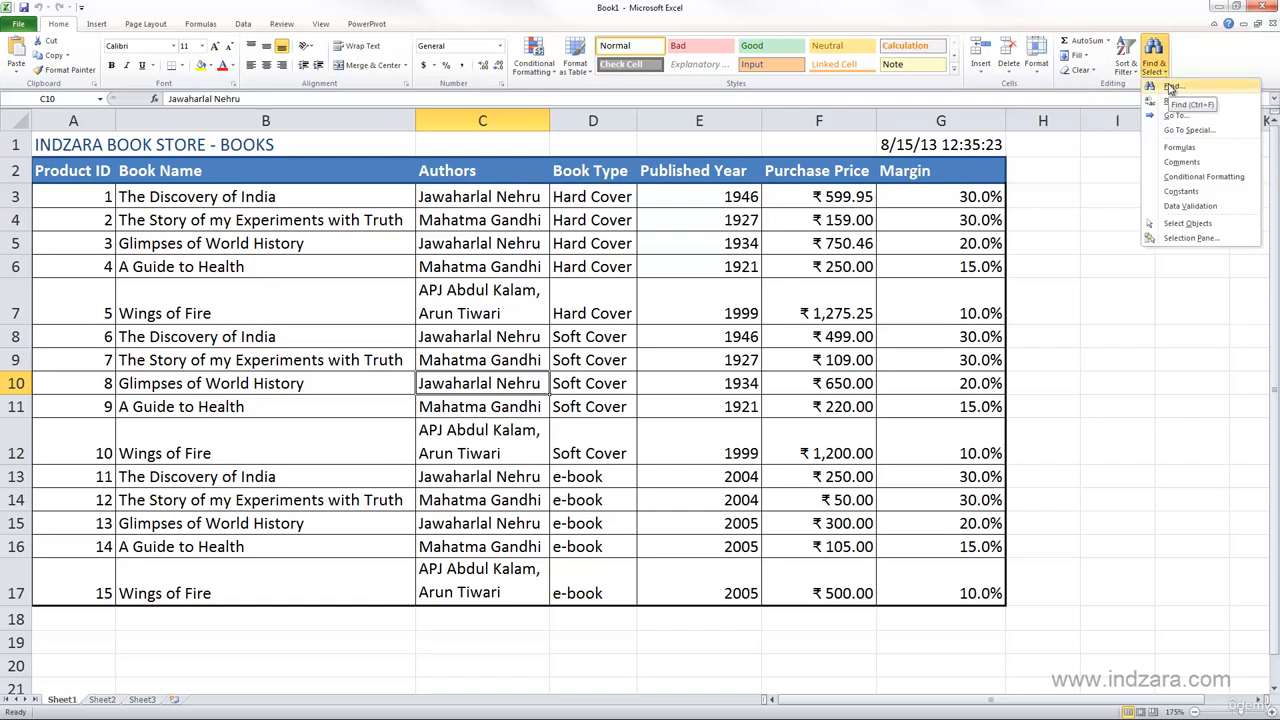
{"action": "left_click", "coordinate": [1170, 88]}
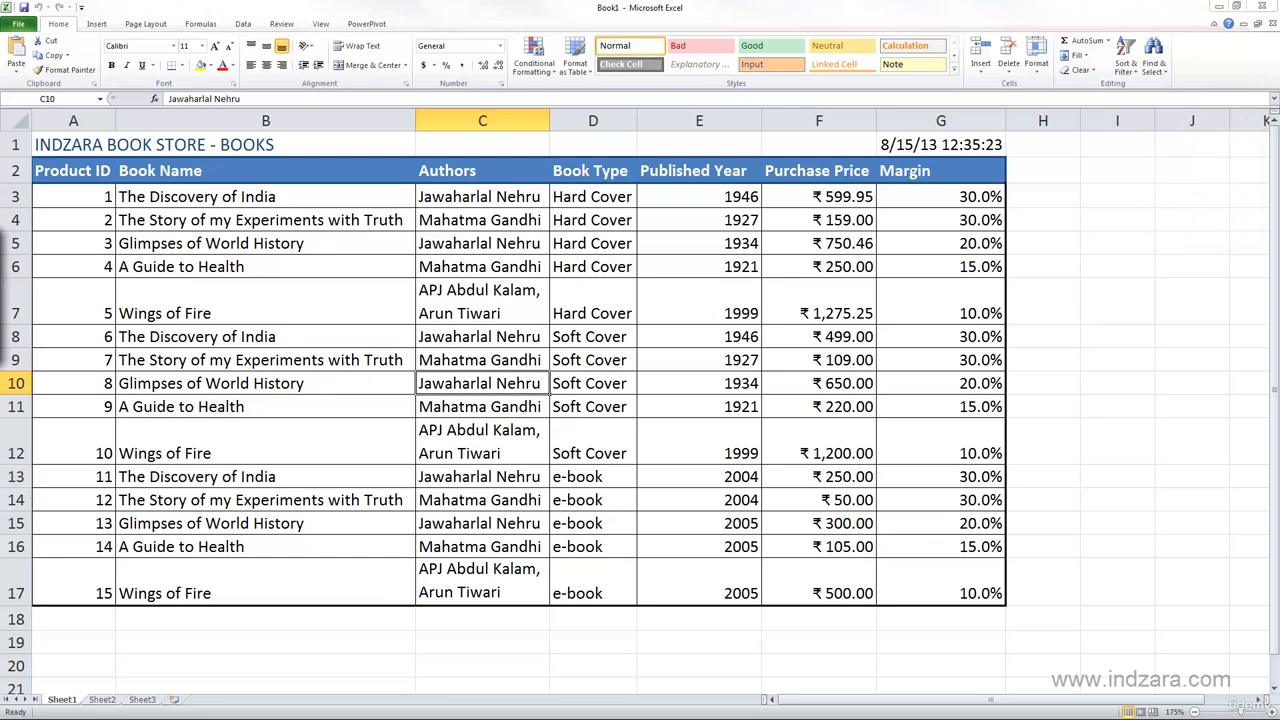
{"action": "left_click_drag", "start_coordinate": [140, 265], "coordinate": [359, 254]}
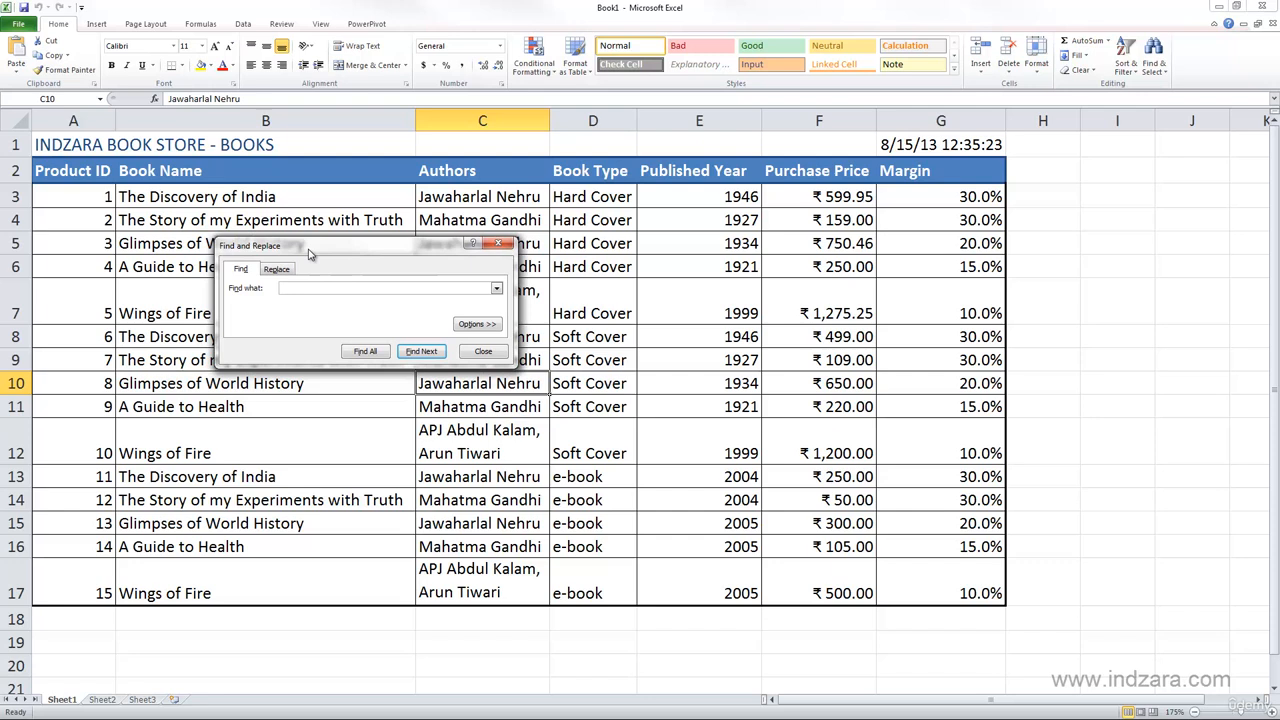
{"action": "left_click_drag", "start_coordinate": [309, 254], "coordinate": [330, 232]}
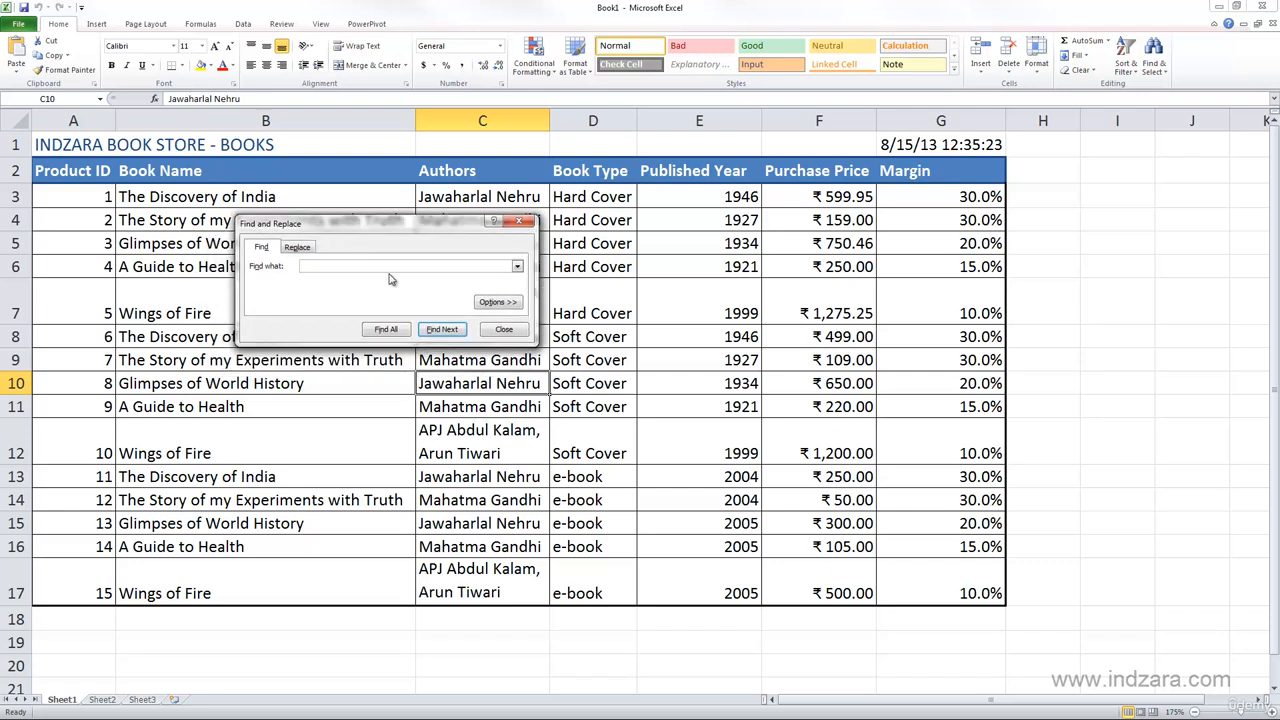
{"action": "left_click", "coordinate": [505, 330]}
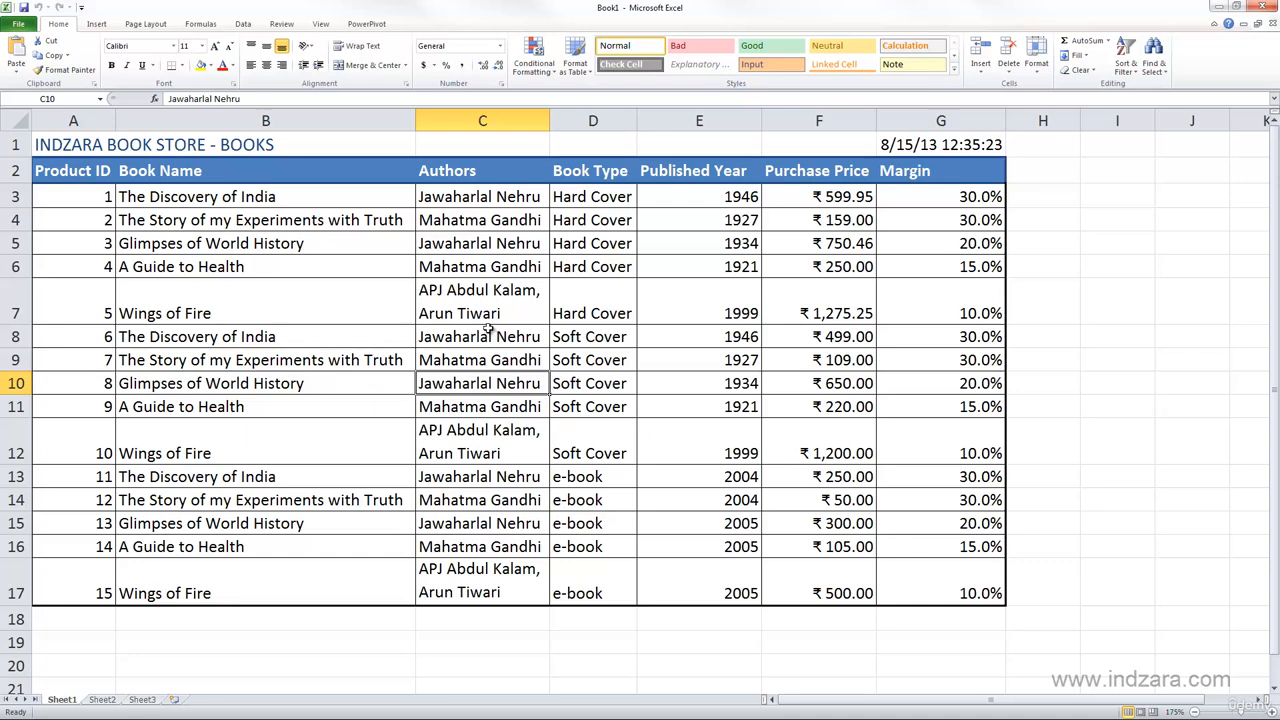
- Find all cells on the sheet containing "book" and enlarge the Find and Replace window to show the full results list
{"action": "key", "text": "ctrl+f"}
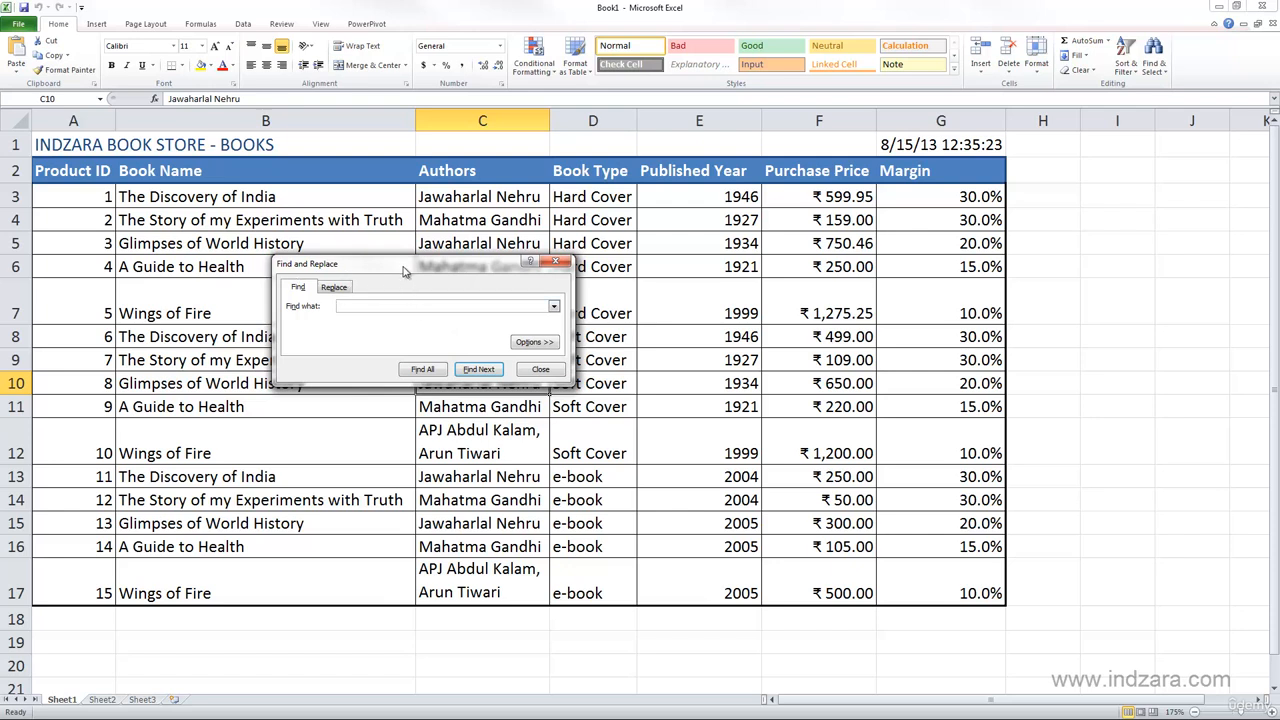
{"action": "left_click_drag", "start_coordinate": [404, 271], "coordinate": [417, 264]}
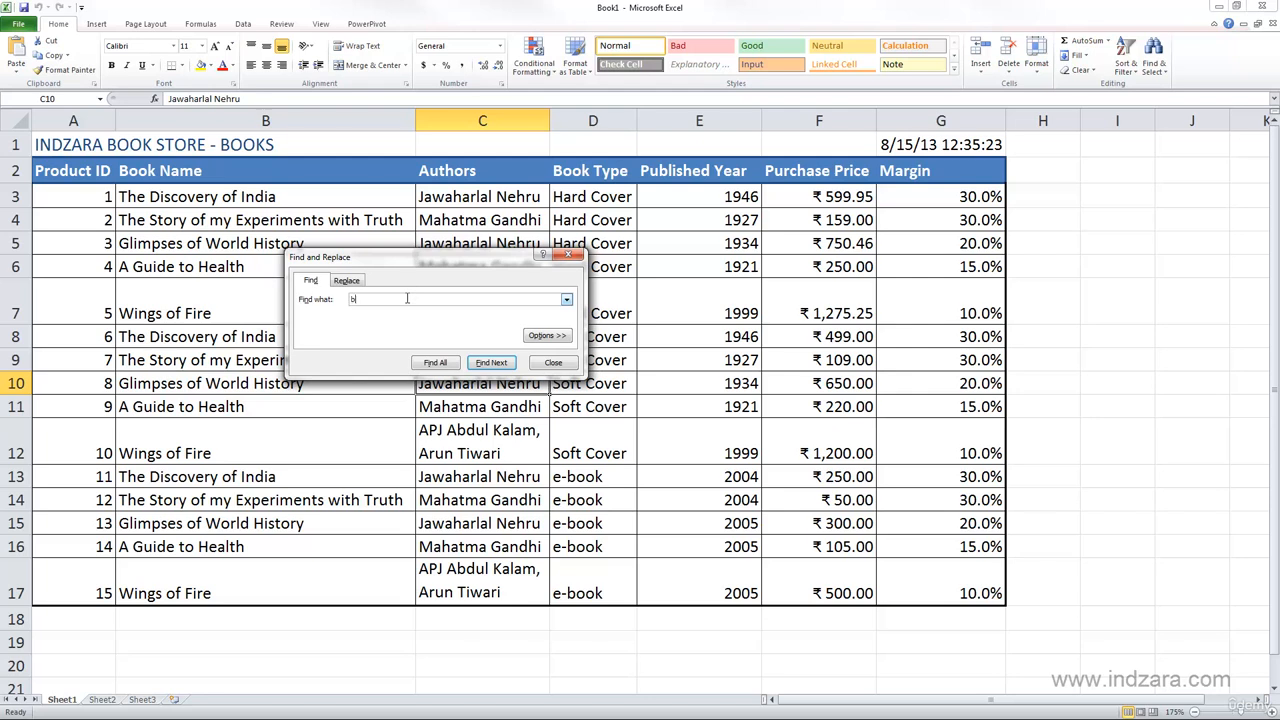
{"action": "type", "text": "ook"}
{"action": "left_click", "coordinate": [449, 366]}
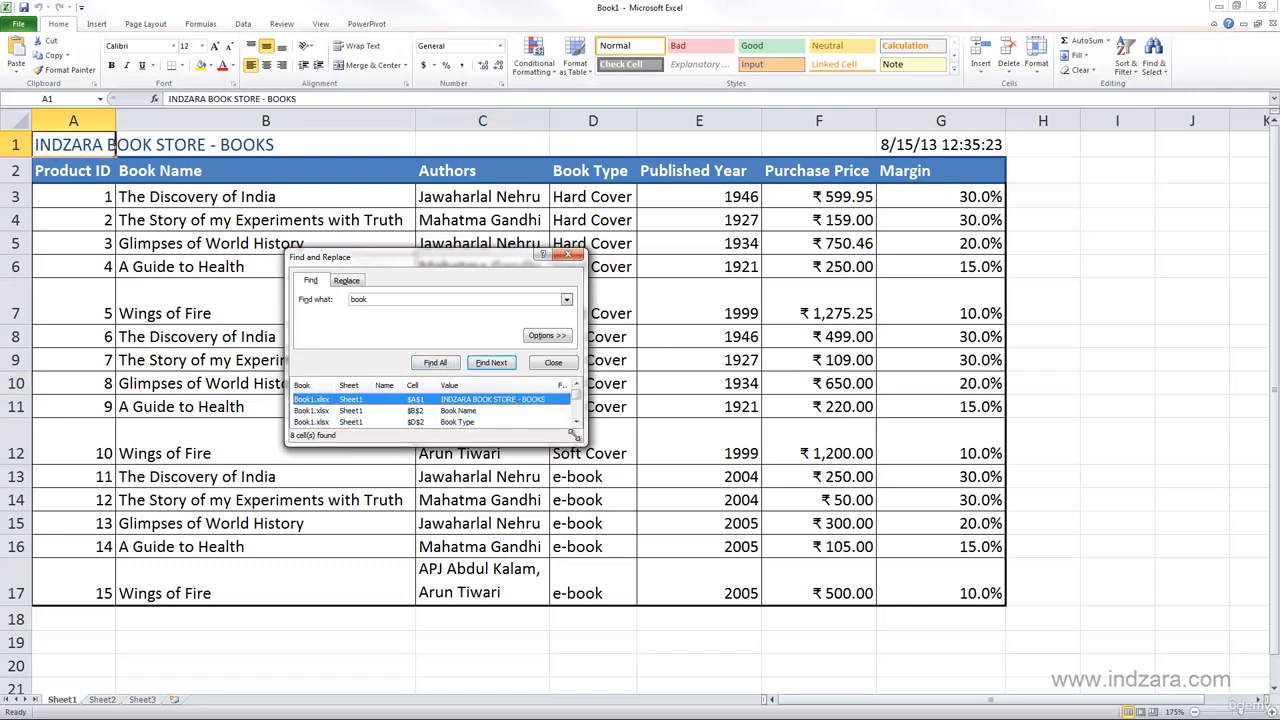
{"action": "left_click_drag", "start_coordinate": [574, 436], "coordinate": [622, 559]}
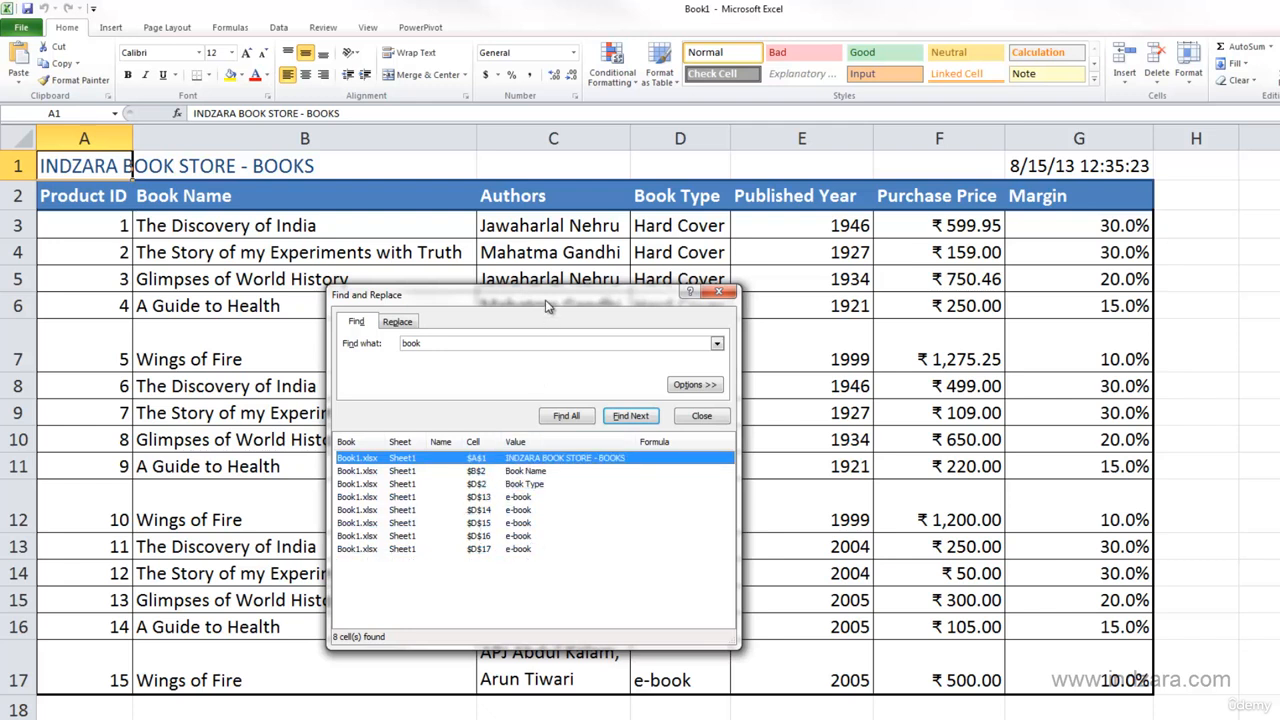
{"action": "left_click_drag", "start_coordinate": [550, 298], "coordinate": [604, 214]}
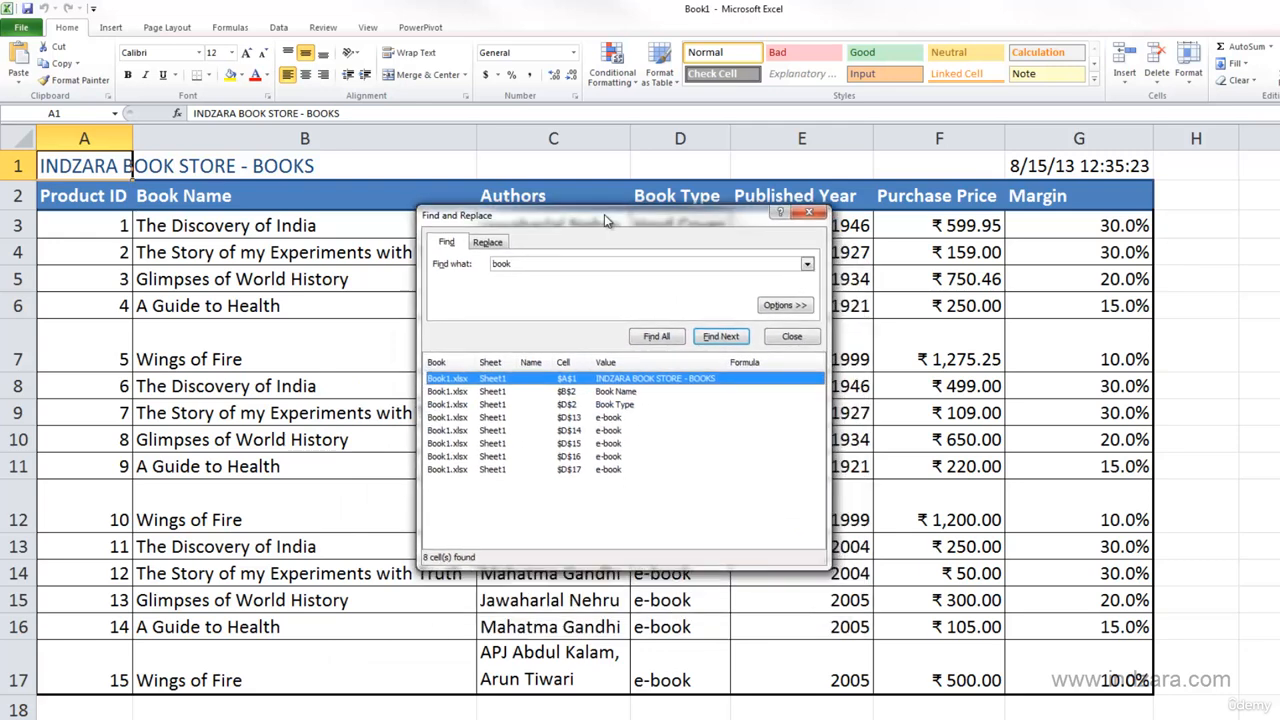
- Jump to the listed matches in cells D16 and D13, and step through the following matches down to D17
{"action": "left_click", "coordinate": [586, 452]}
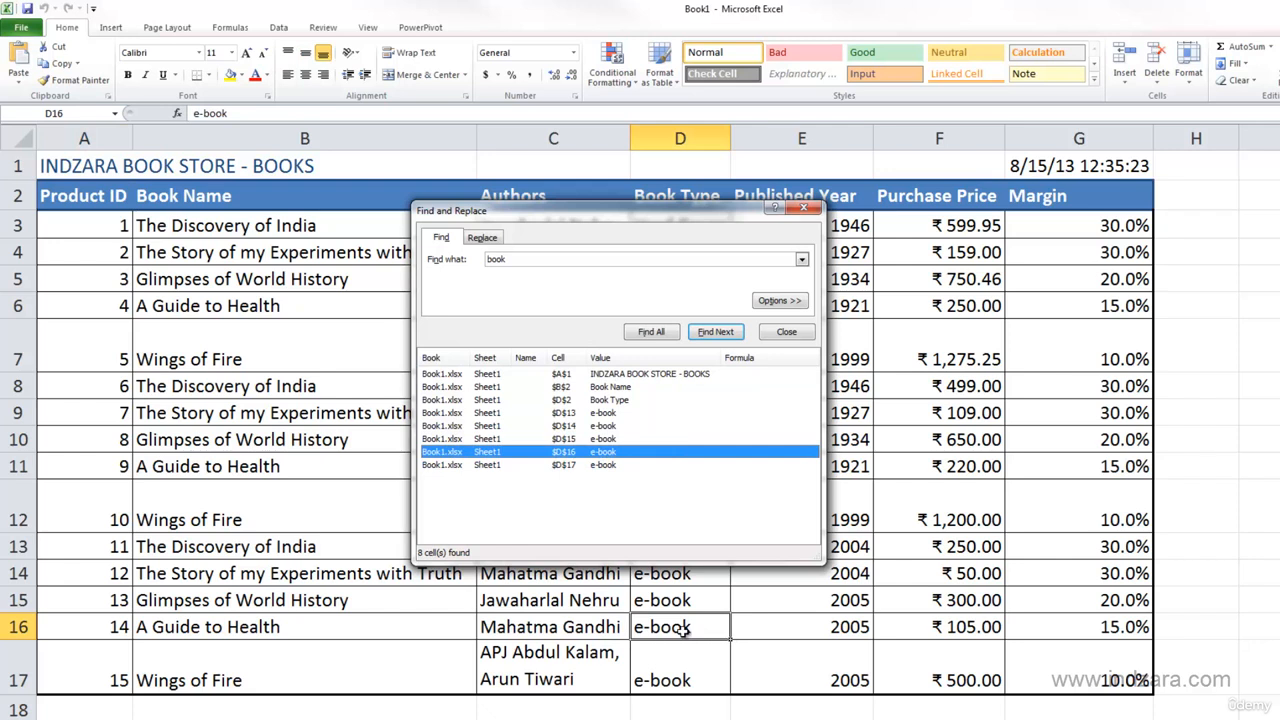
{"action": "left_click", "coordinate": [575, 413]}
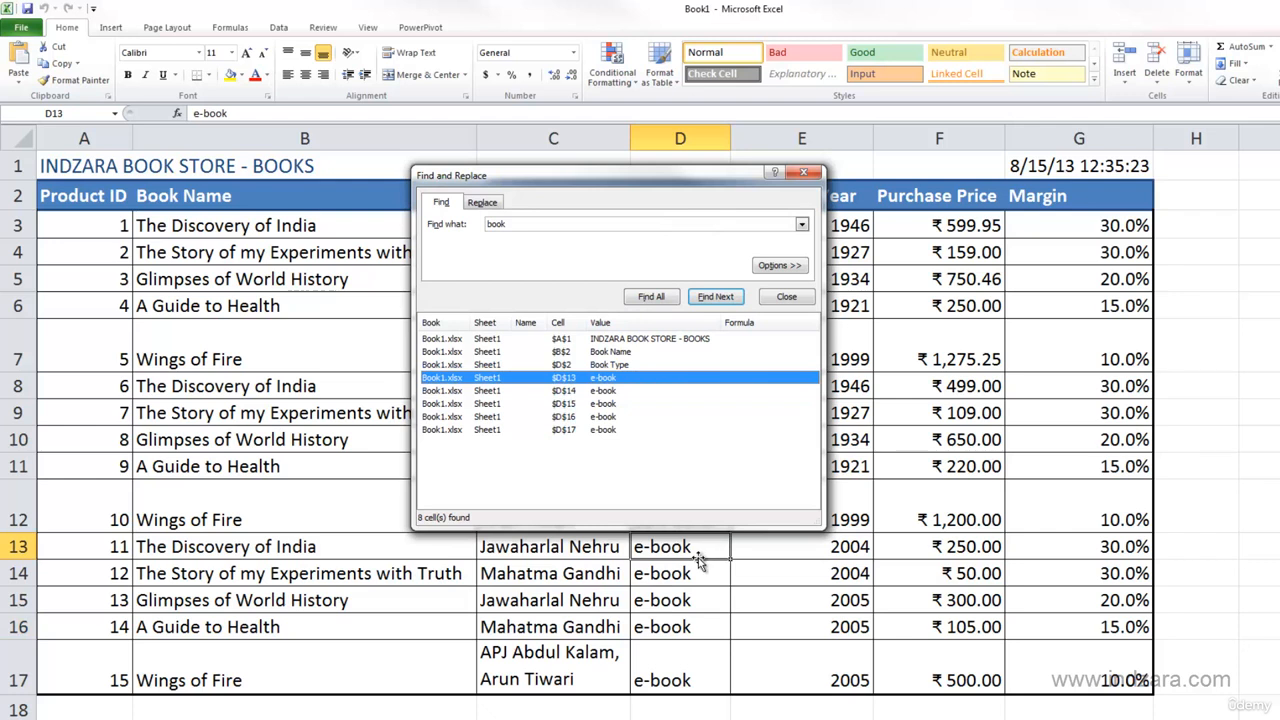
{"action": "left_click", "coordinate": [652, 302]}
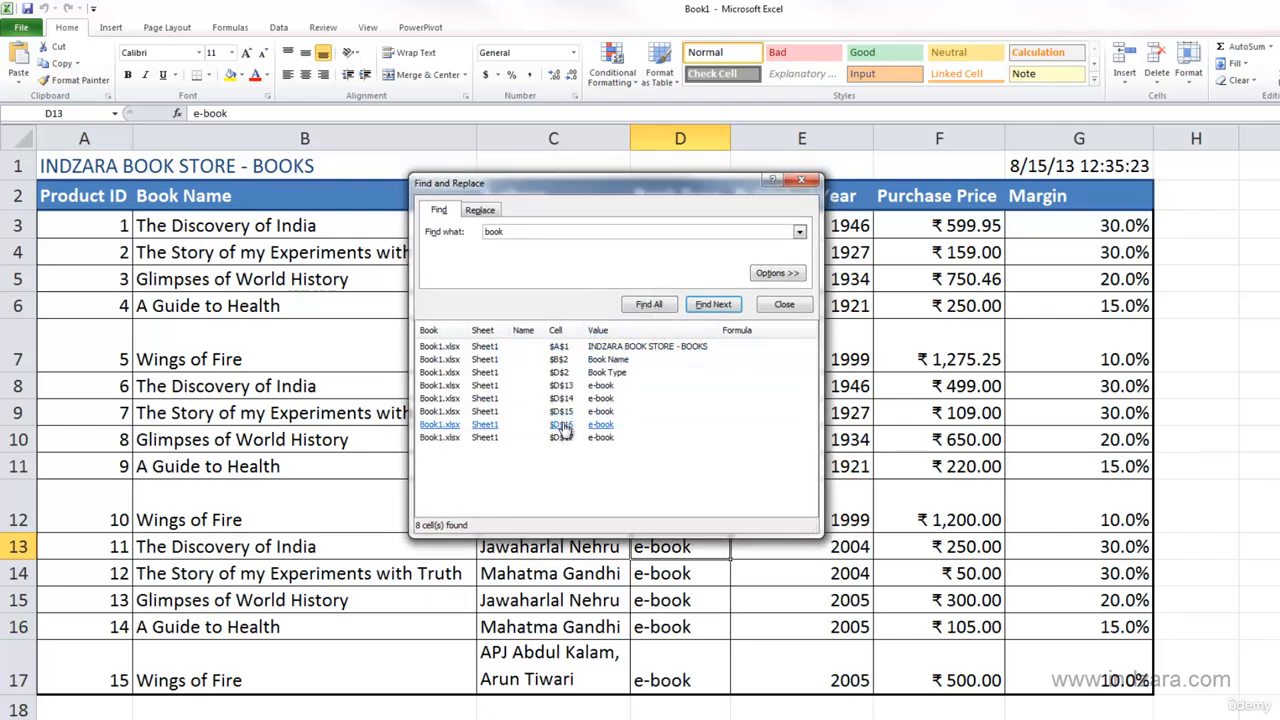
{"action": "left_click", "coordinate": [713, 304]}
{"action": "left_click", "coordinate": [697, 311]}
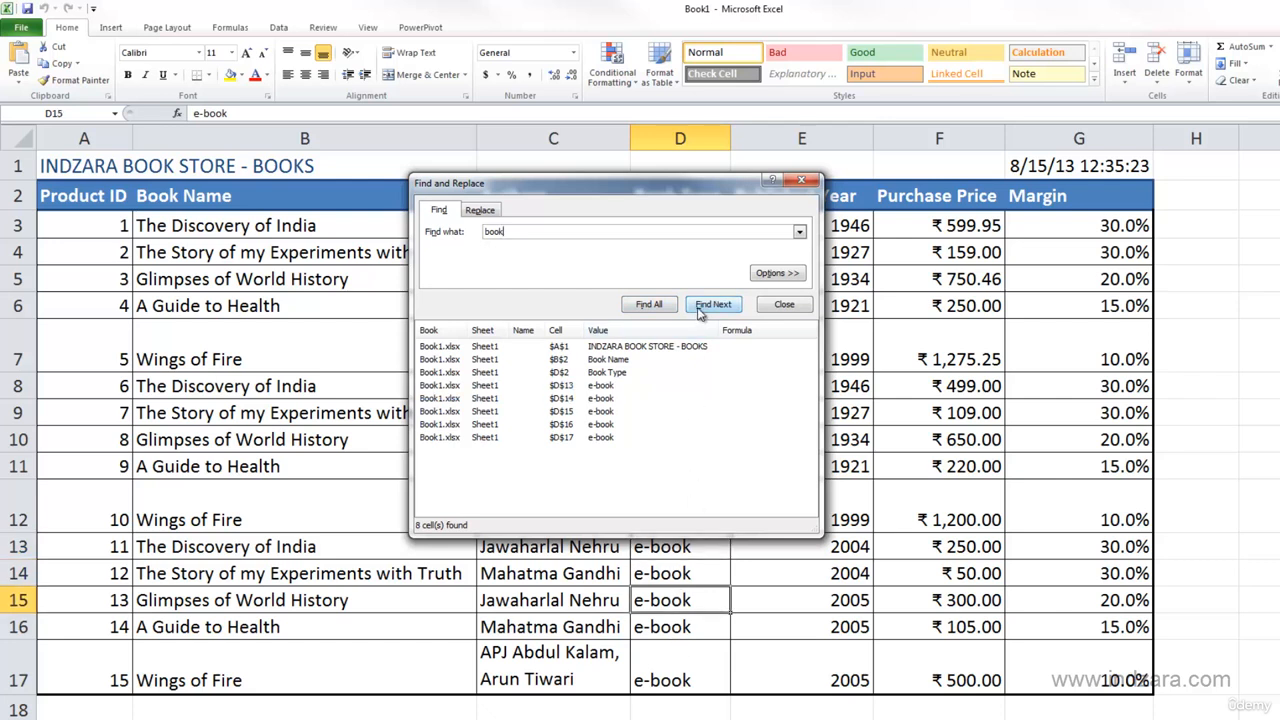
{"action": "left_click", "coordinate": [700, 312]}
{"action": "left_click", "coordinate": [700, 312]}
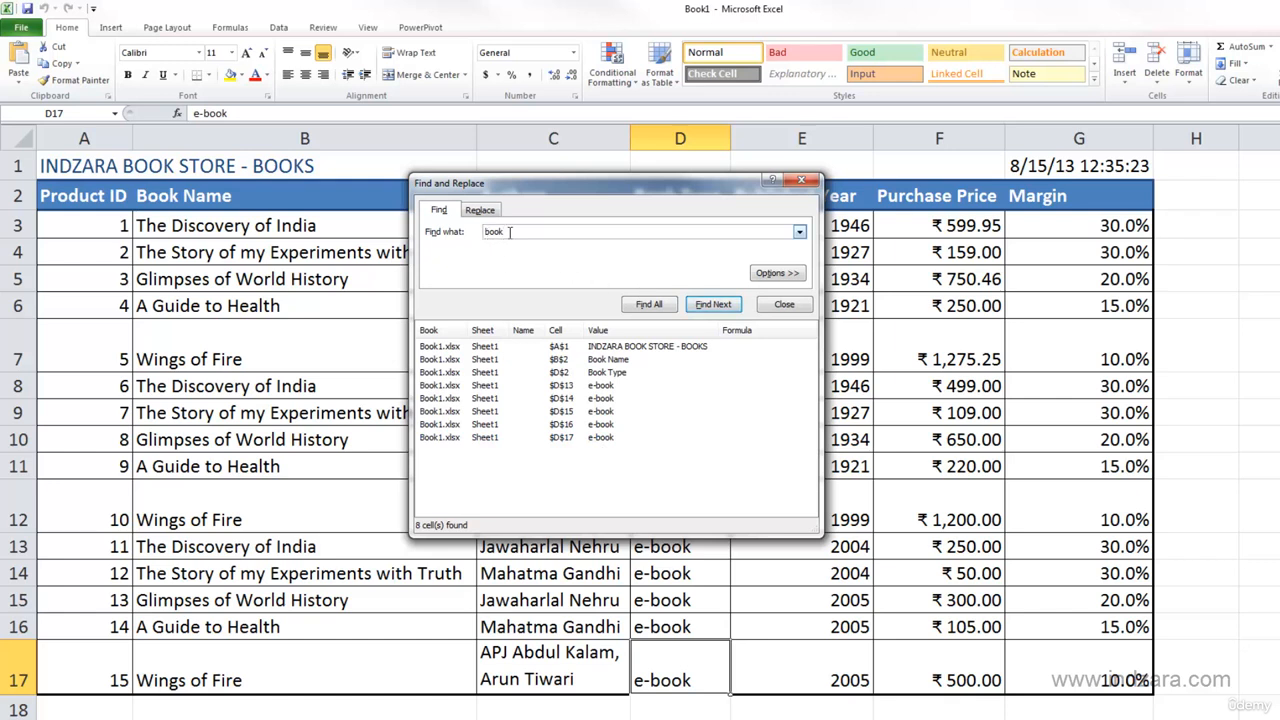
- Find all cells matching uppercase "BOOK" and go to the matches in cells A1 and B2
{"action": "left_click_drag", "start_coordinate": [510, 232], "coordinate": [486, 232]}
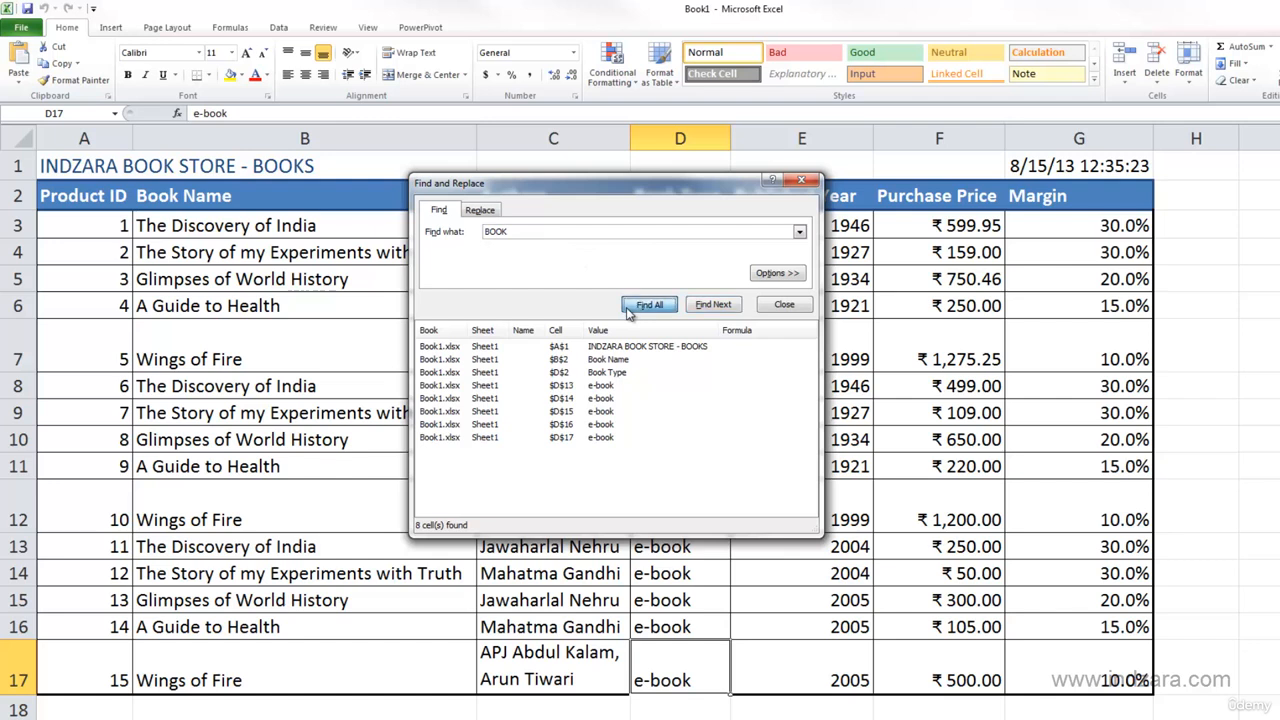
{"action": "left_click", "coordinate": [617, 346]}
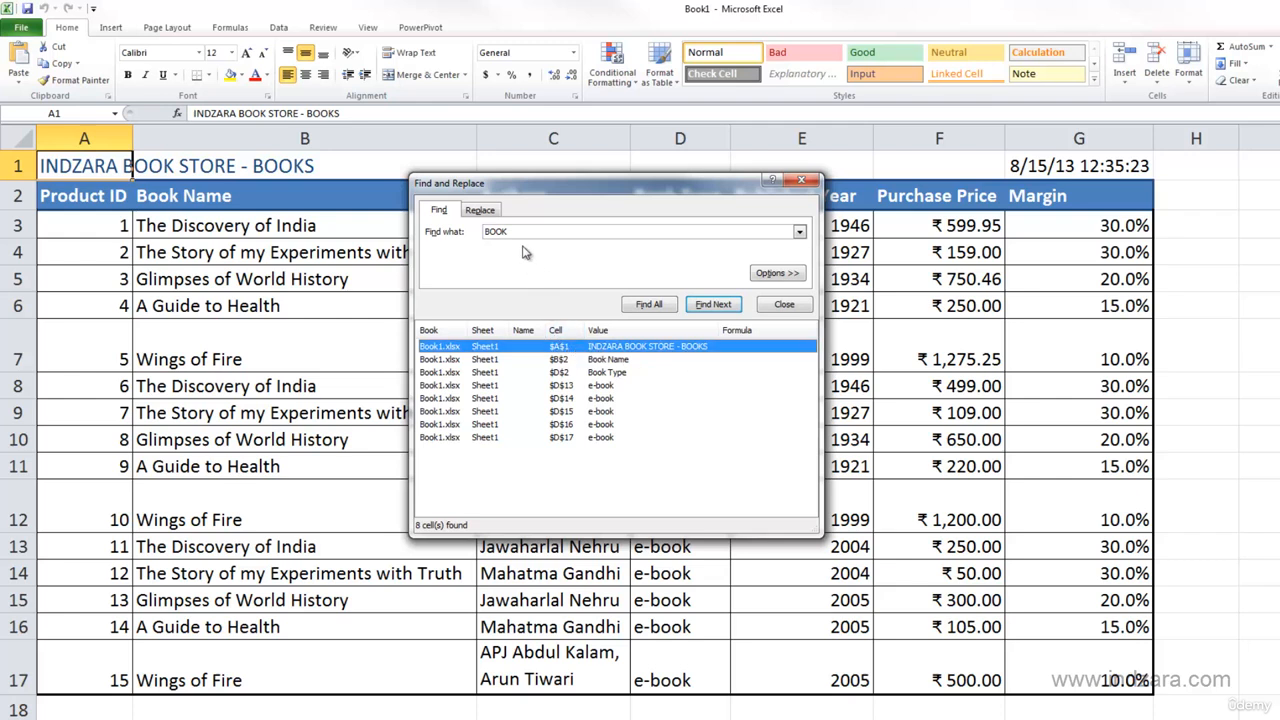
{"action": "left_click", "coordinate": [596, 361]}
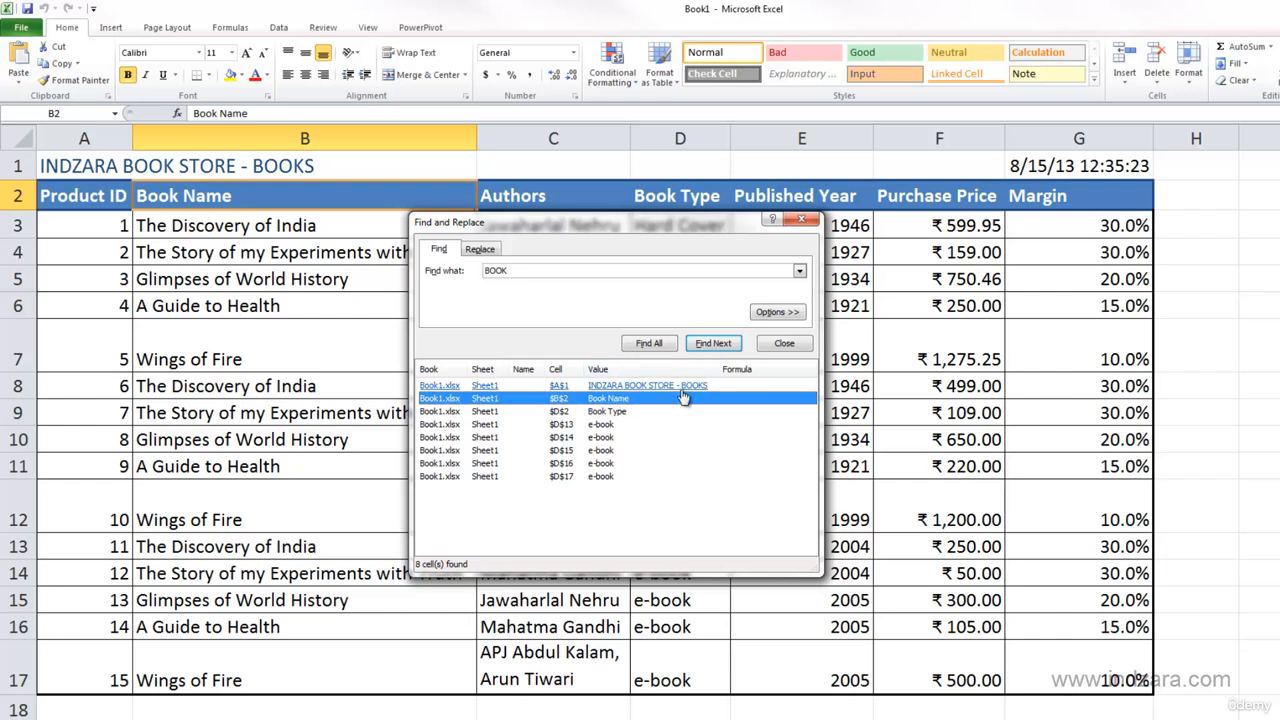
- Expand the search options and find all occurrences of "BOOK" with Match case turned on
{"action": "left_click", "coordinate": [776, 312]}
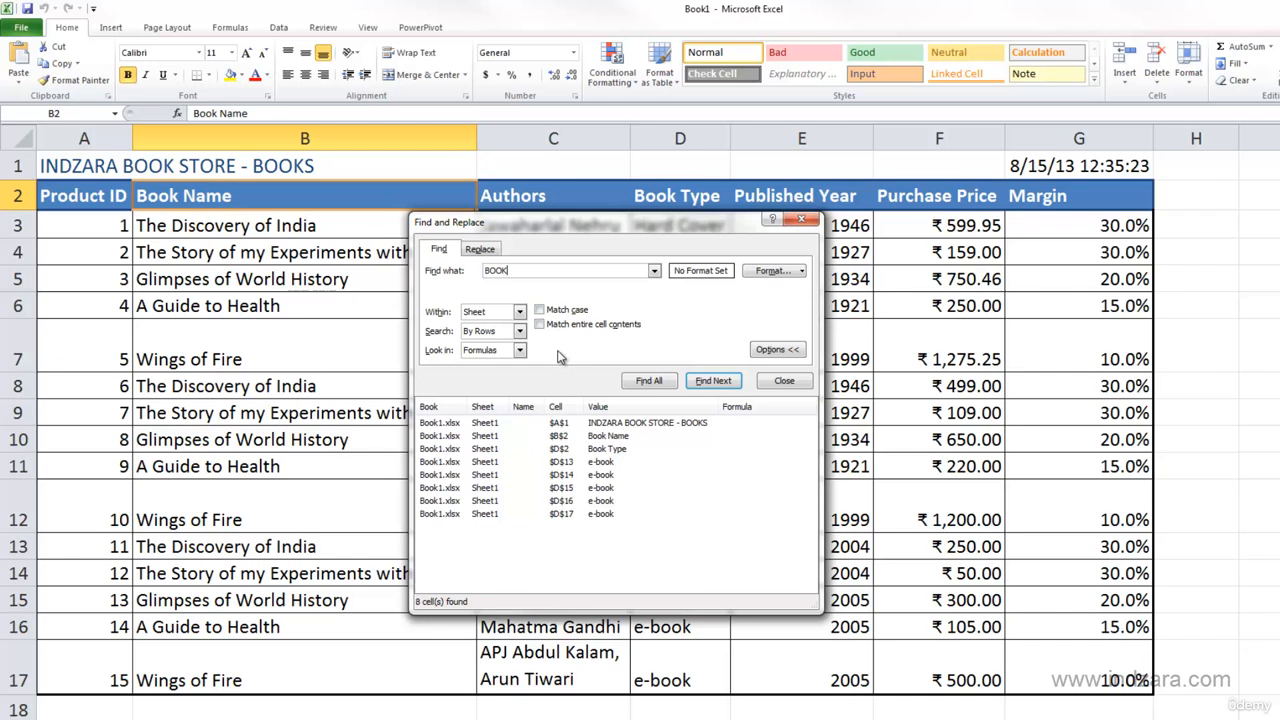
{"action": "left_click", "coordinate": [540, 312]}
{"action": "left_click", "coordinate": [649, 381]}
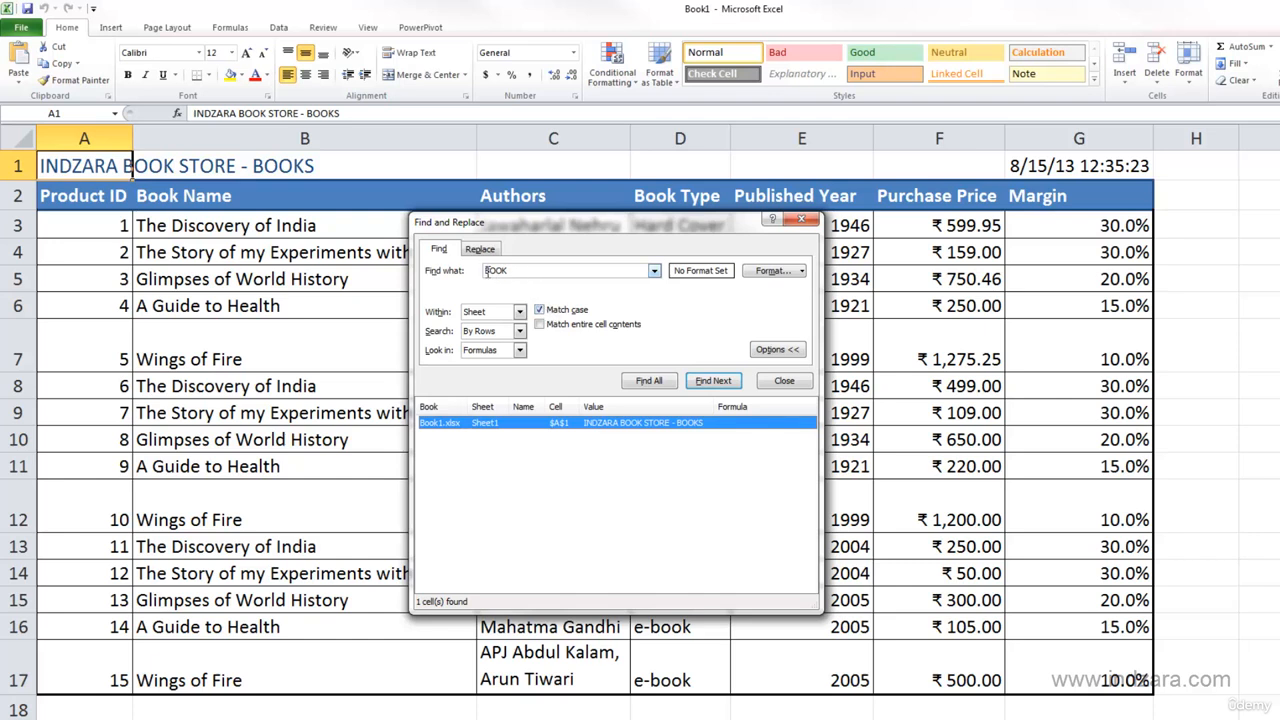
- Find all "BOOK" cells with Match case turned off and Match entire cell contents turned on
{"action": "left_click", "coordinate": [548, 312]}
{"action": "left_click", "coordinate": [541, 324]}
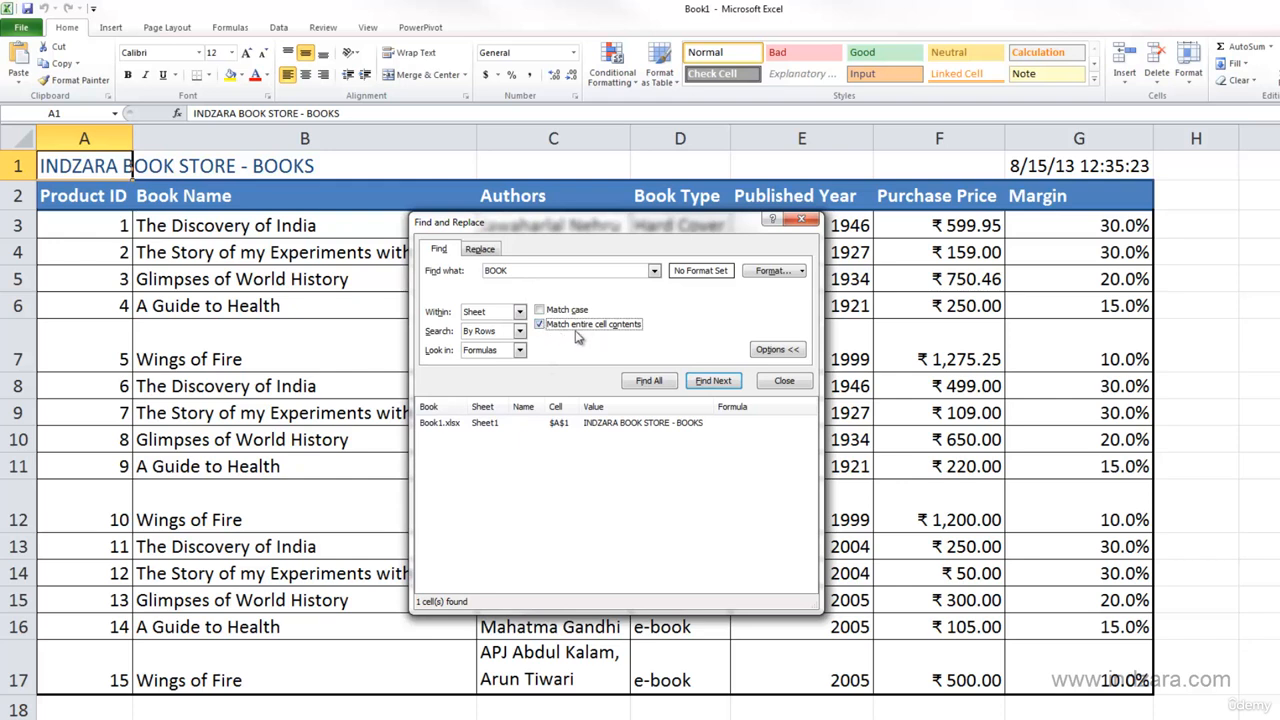
{"action": "left_click", "coordinate": [660, 385]}
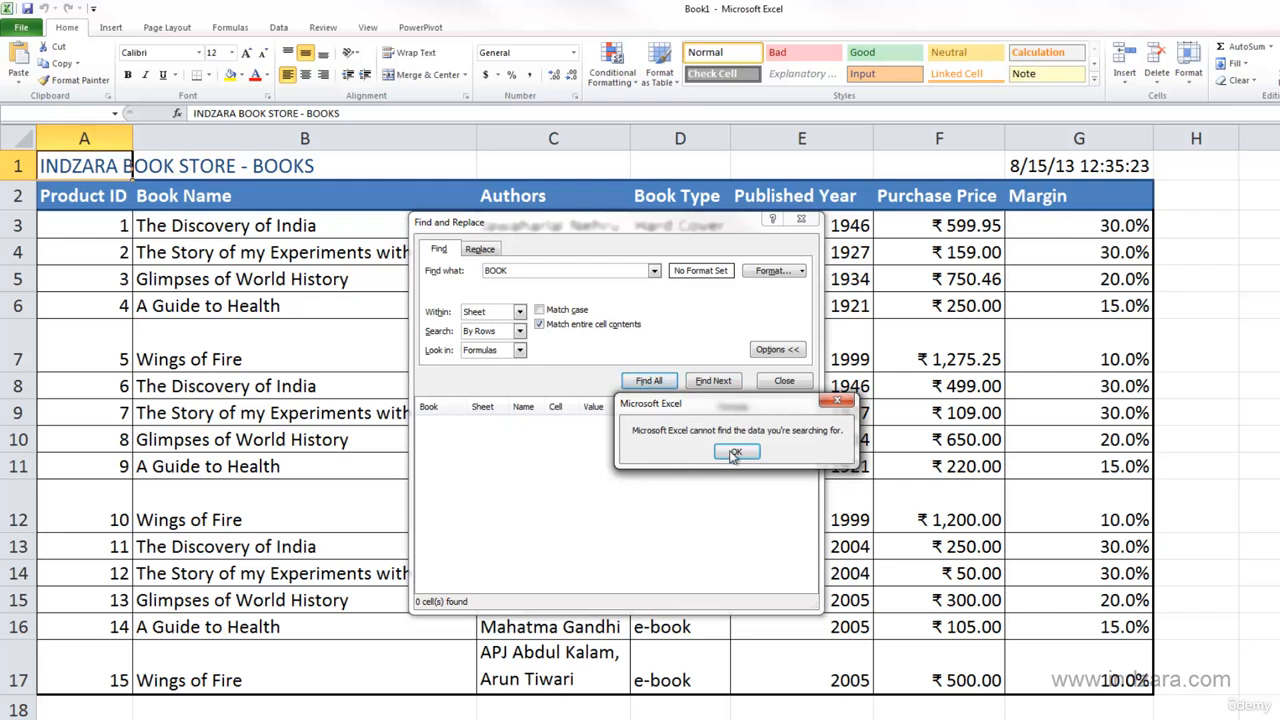
{"action": "left_click_drag", "start_coordinate": [727, 410], "coordinate": [694, 445]}
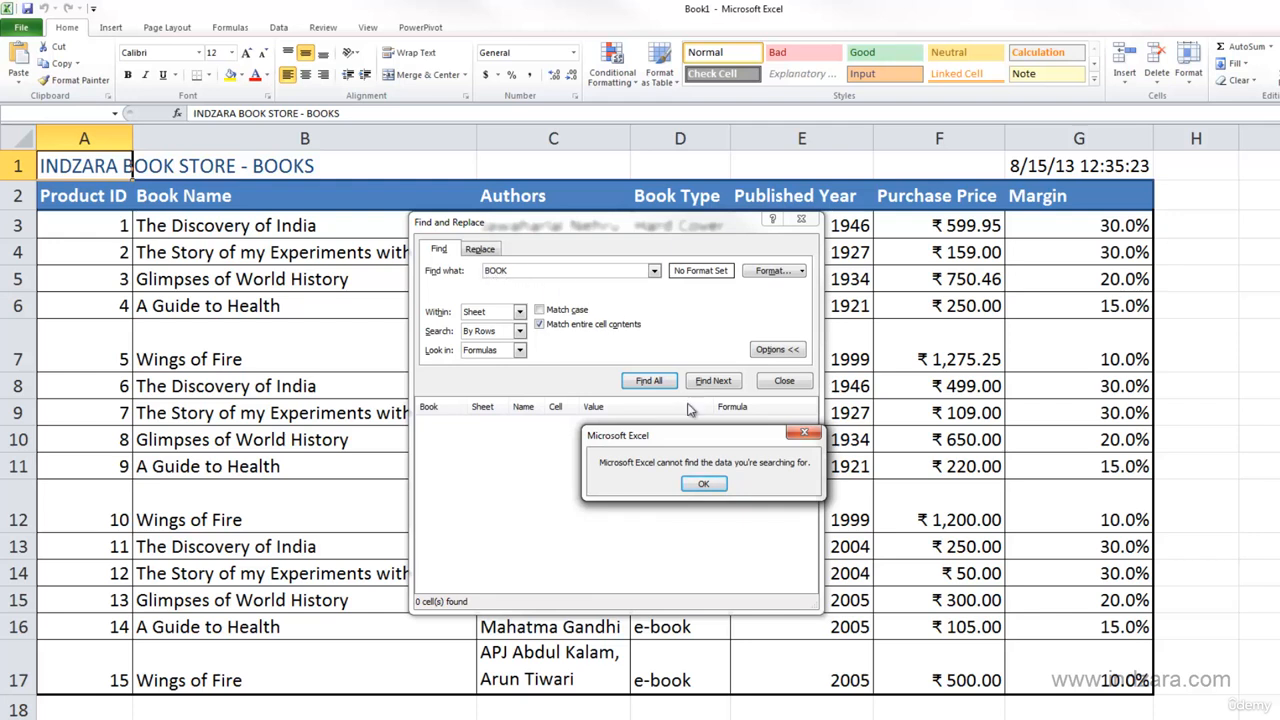
{"action": "left_click", "coordinate": [703, 483]}
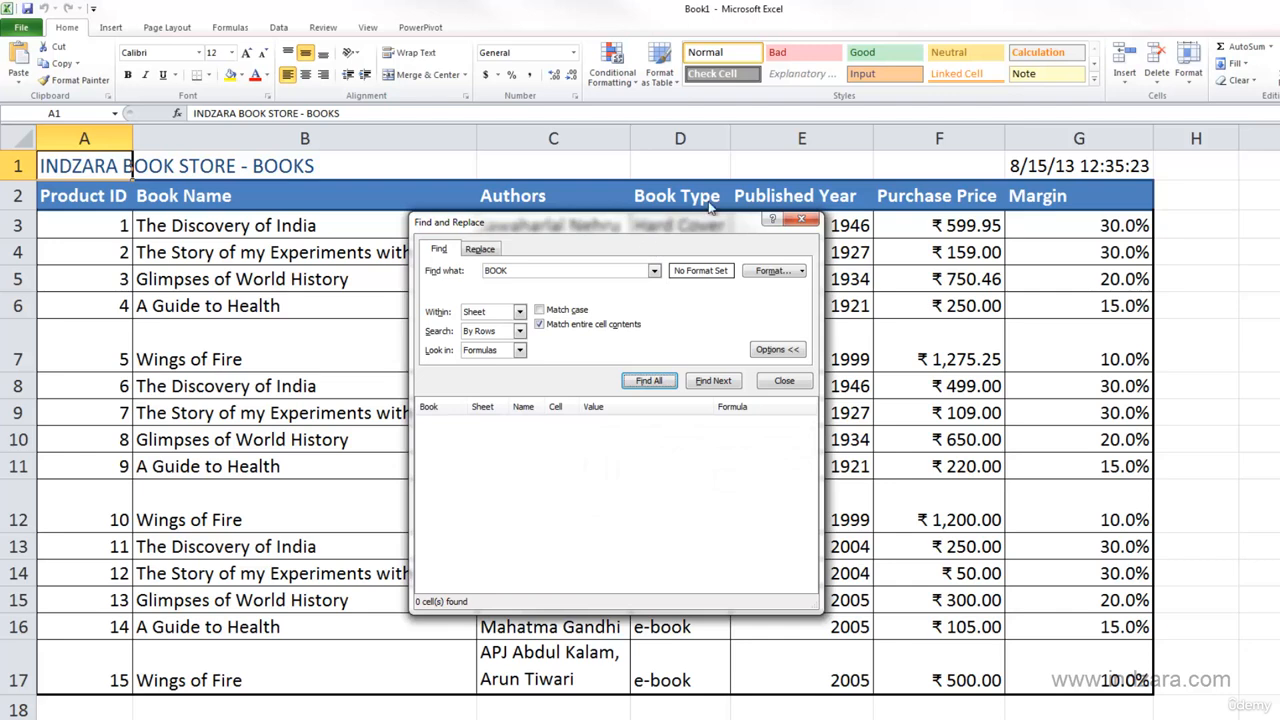
{"action": "left_click_drag", "start_coordinate": [650, 224], "coordinate": [760, 184]}
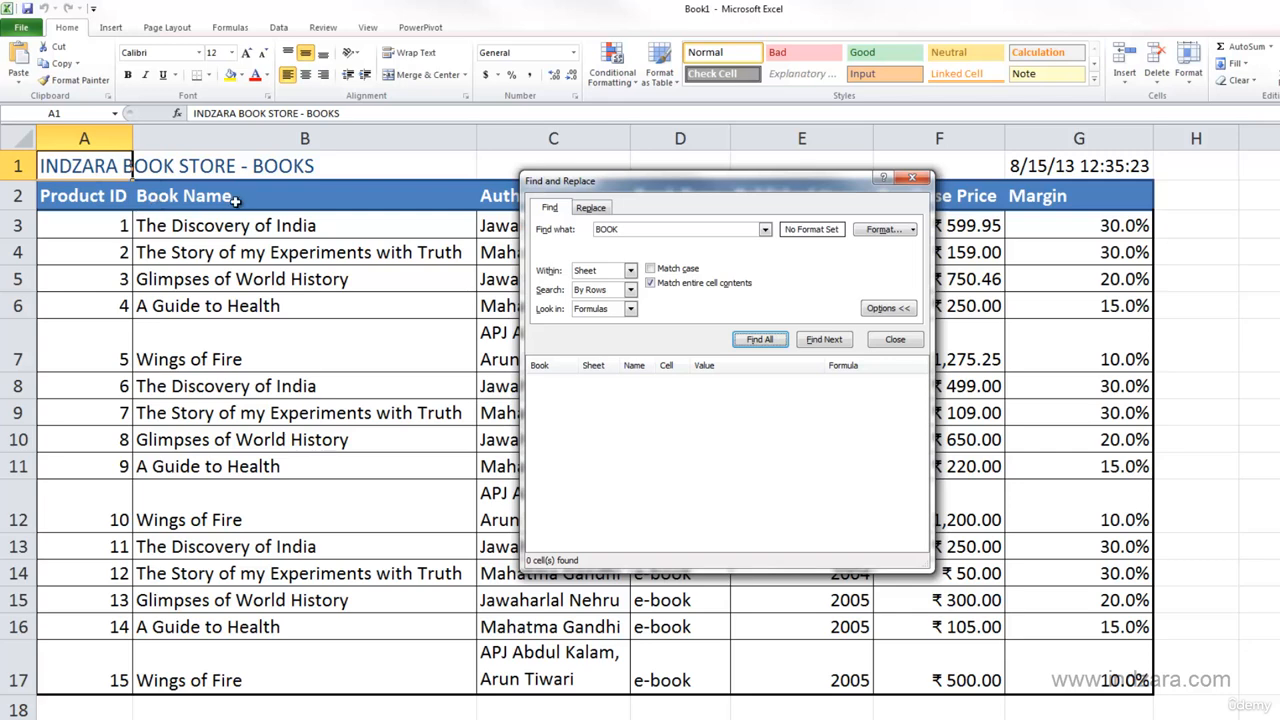
{"action": "left_click_drag", "start_coordinate": [752, 186], "coordinate": [758, 90]}
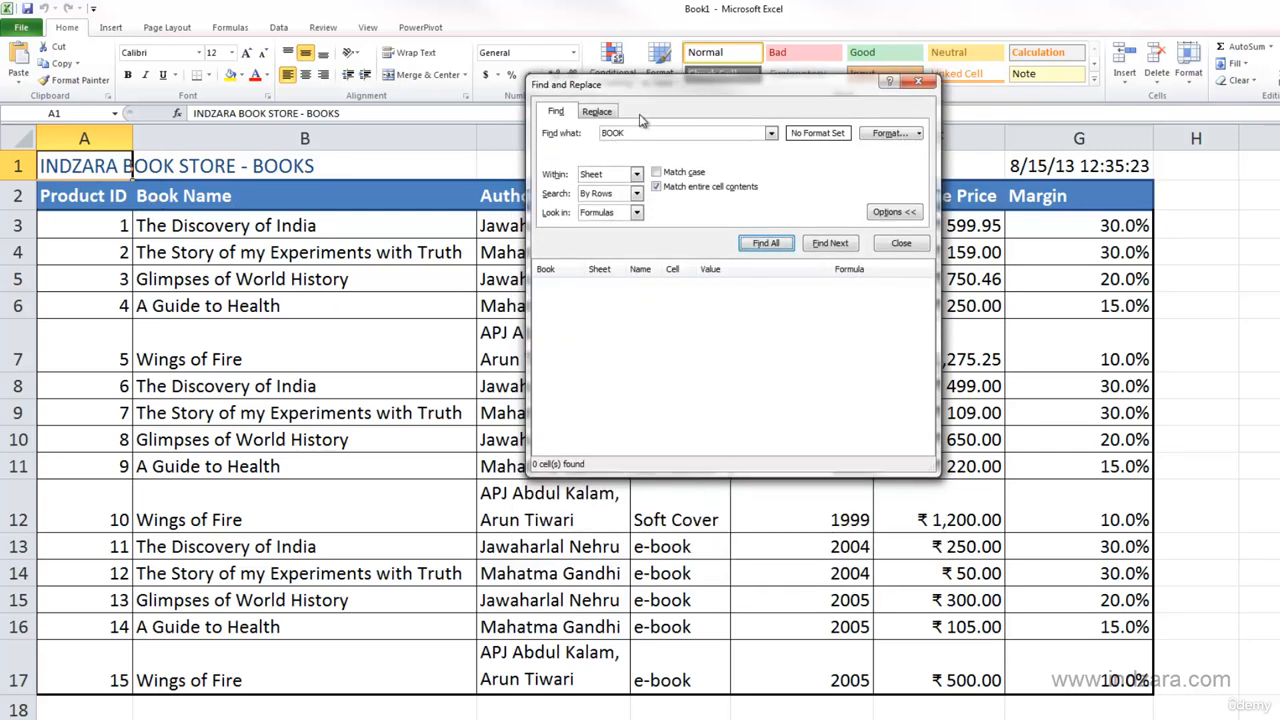
{"action": "left_click_drag", "start_coordinate": [659, 99], "coordinate": [499, 142]}
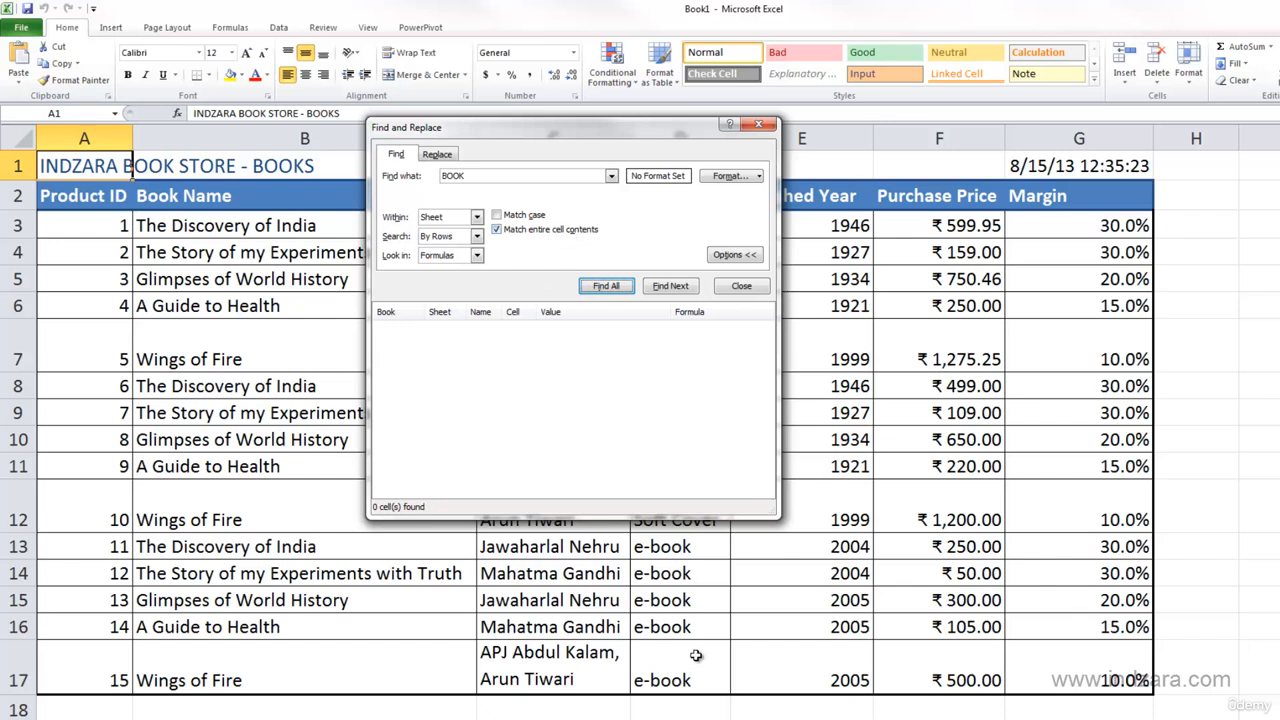
- Turn off Match entire cell contents and find all occurrences of "BOOK" only within the range A2:G17
{"action": "left_click", "coordinate": [471, 176]}
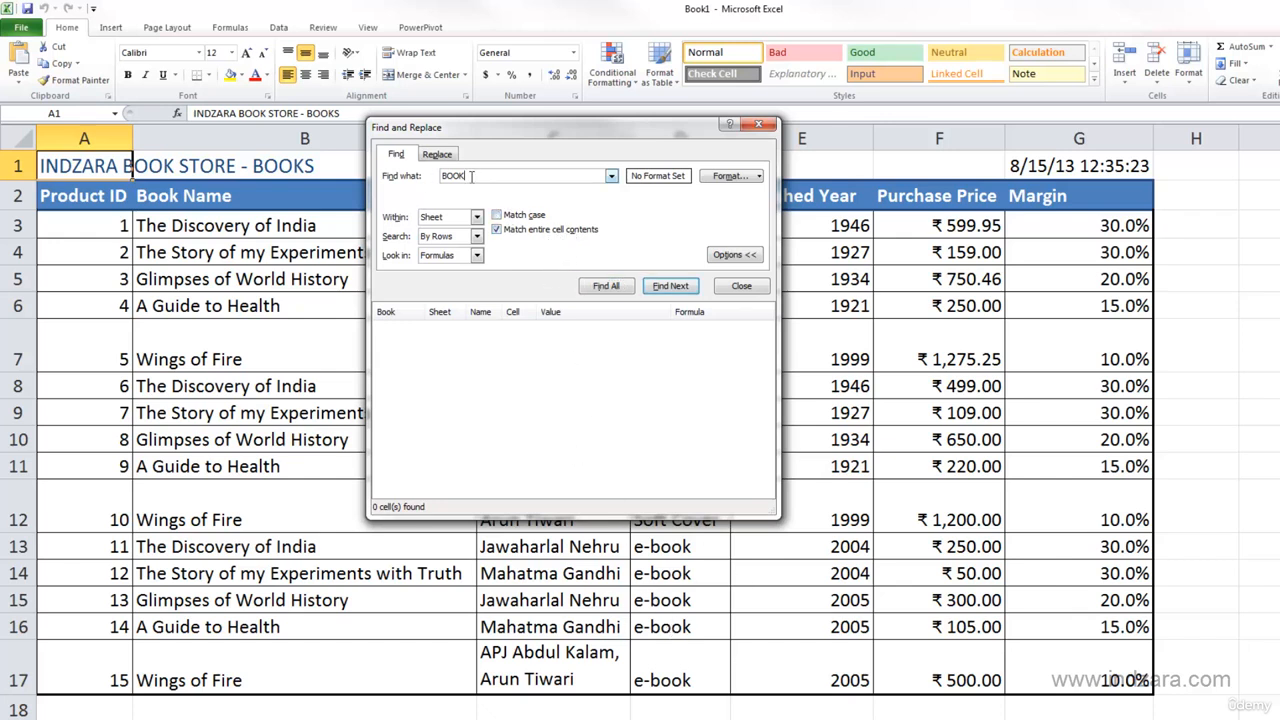
{"action": "left_click", "coordinate": [498, 230]}
{"action": "left_click_drag", "start_coordinate": [618, 146], "coordinate": [890, 243]}
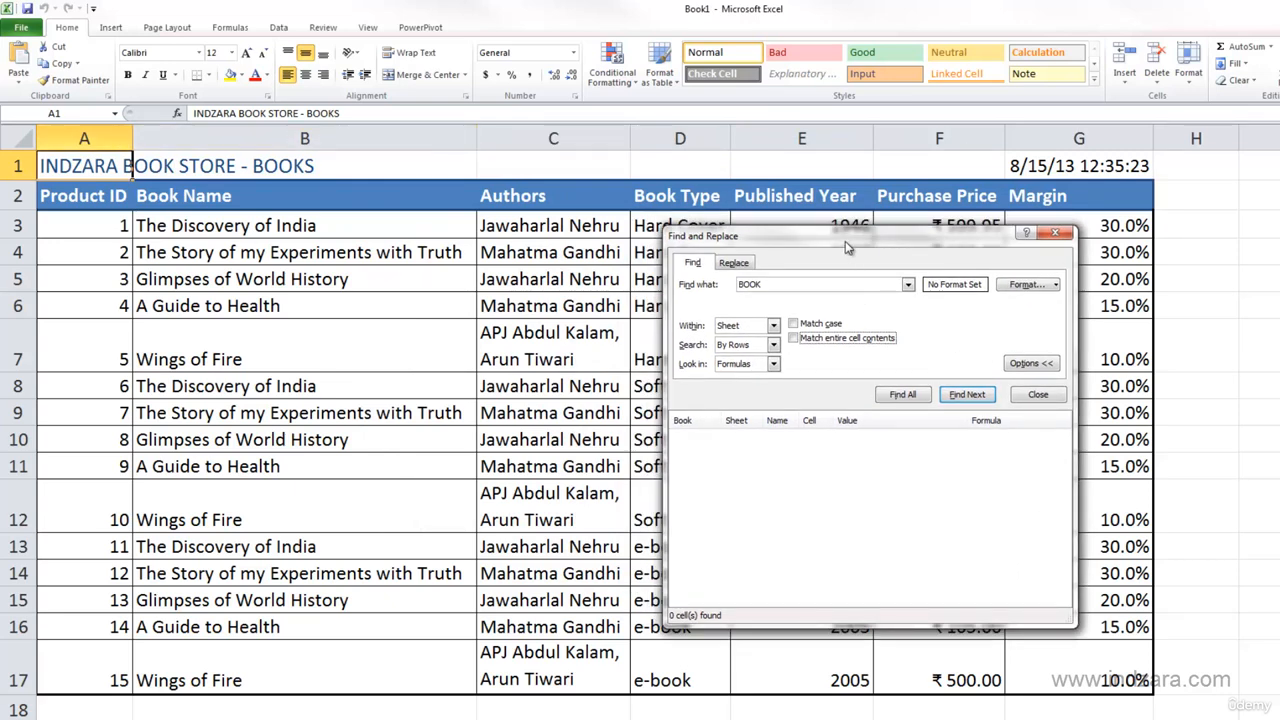
{"action": "left_click_drag", "start_coordinate": [857, 249], "coordinate": [926, 252]}
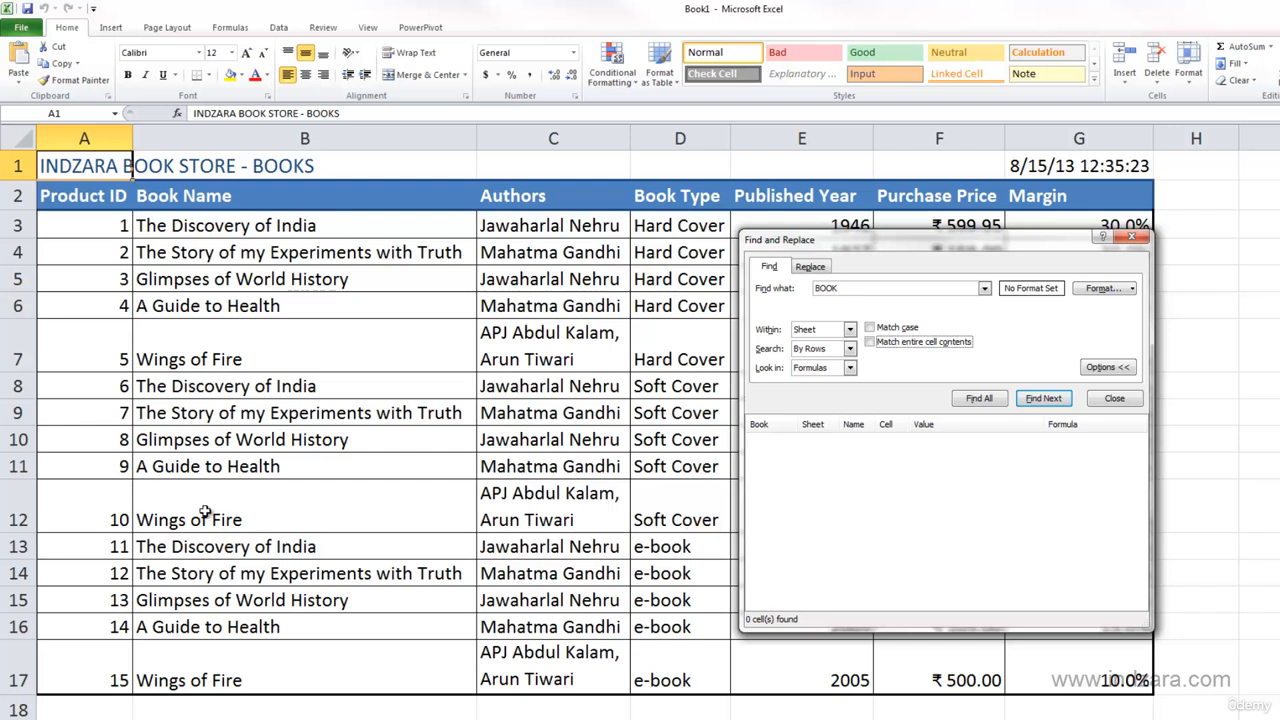
{"action": "left_click_drag", "start_coordinate": [116, 200], "coordinate": [1026, 665]}
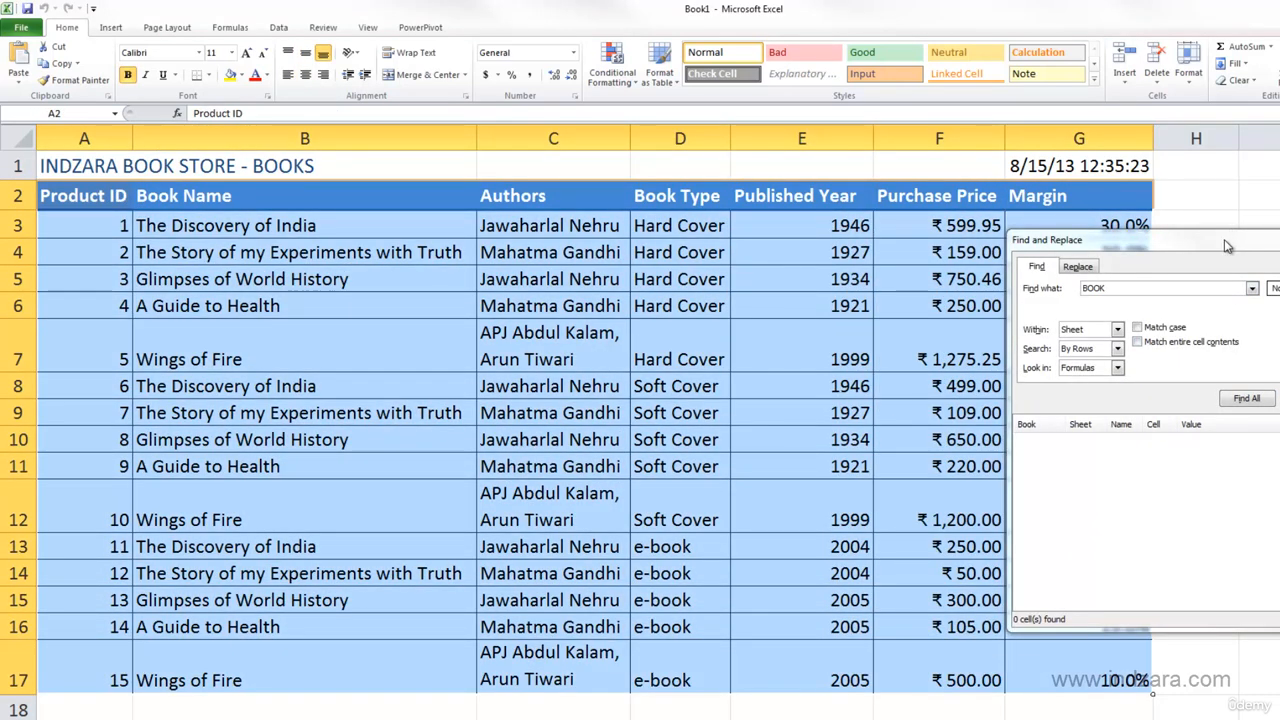
{"action": "left_click_drag", "start_coordinate": [1224, 239], "coordinate": [945, 239]}
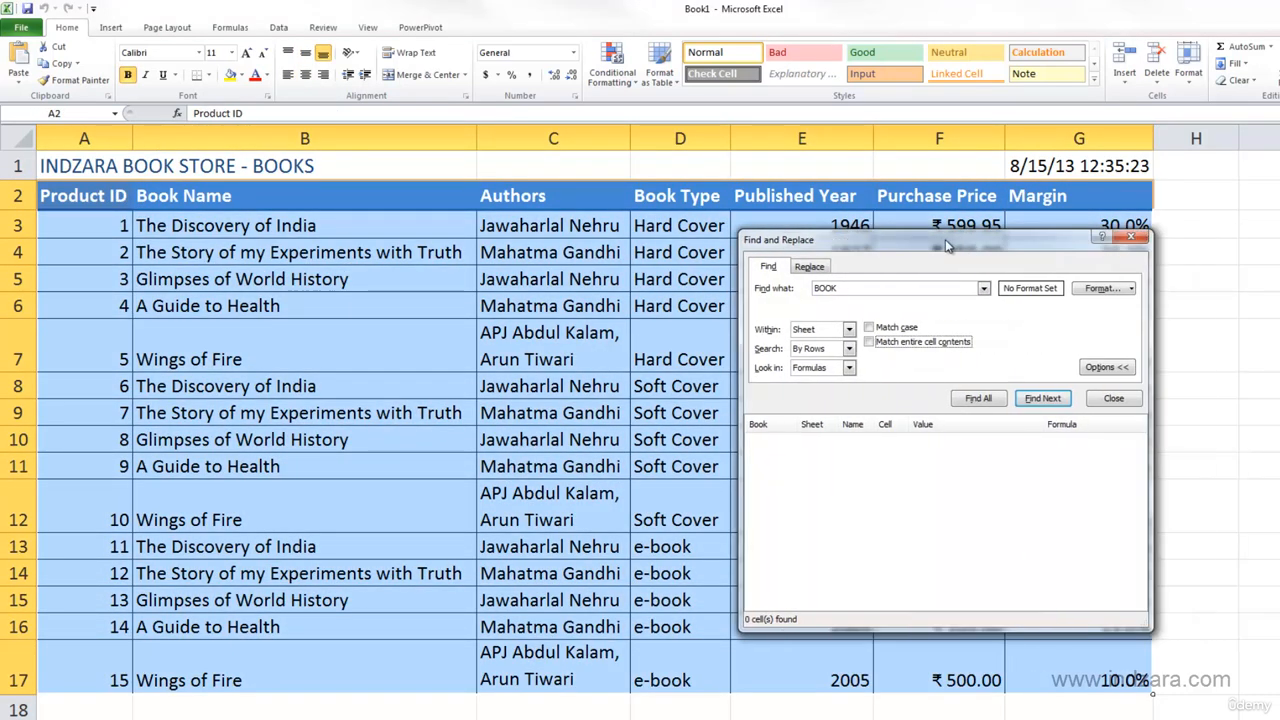
{"action": "left_click", "coordinate": [955, 400]}
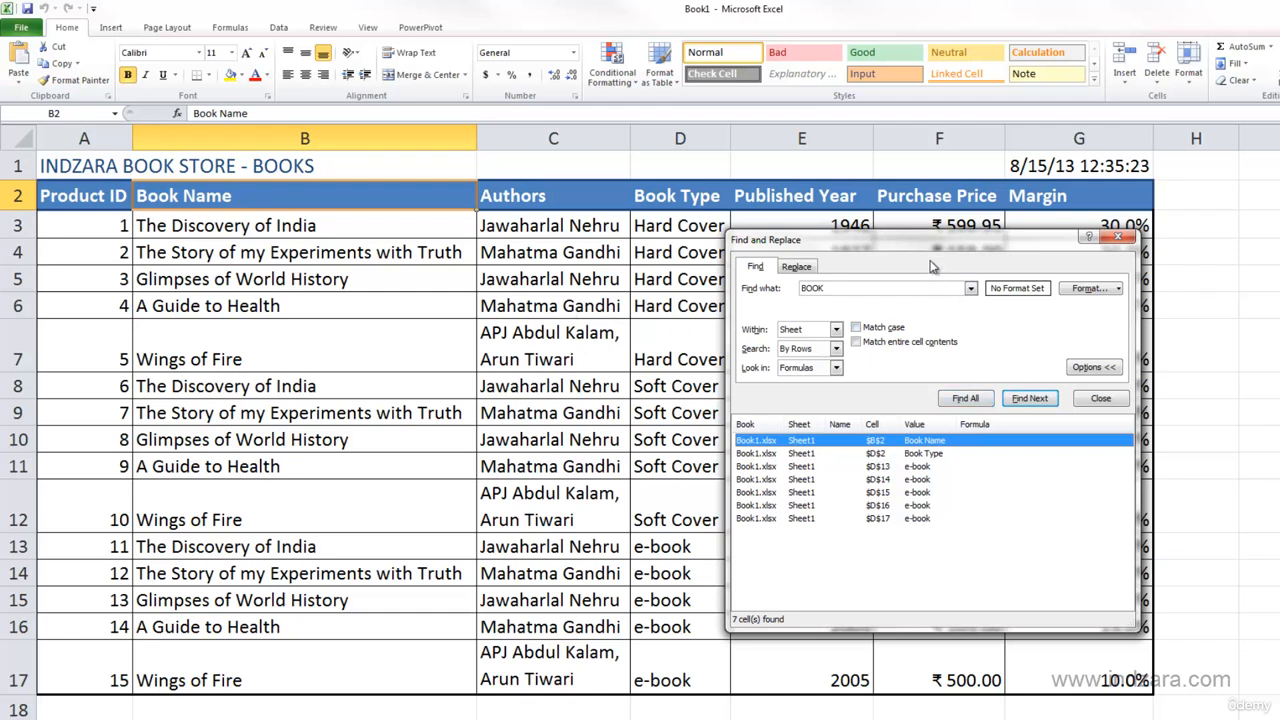
{"action": "left_click_drag", "start_coordinate": [925, 253], "coordinate": [915, 243]}
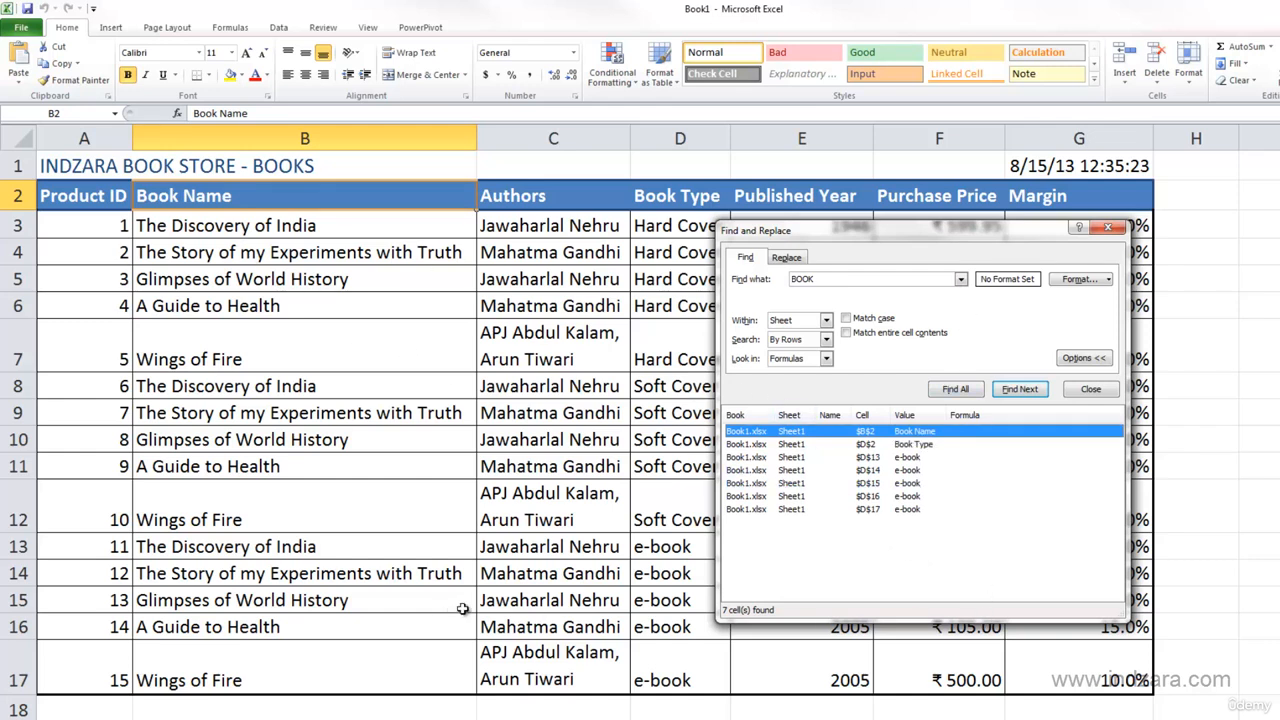
{"action": "left_click_drag", "start_coordinate": [812, 232], "coordinate": [803, 232]}
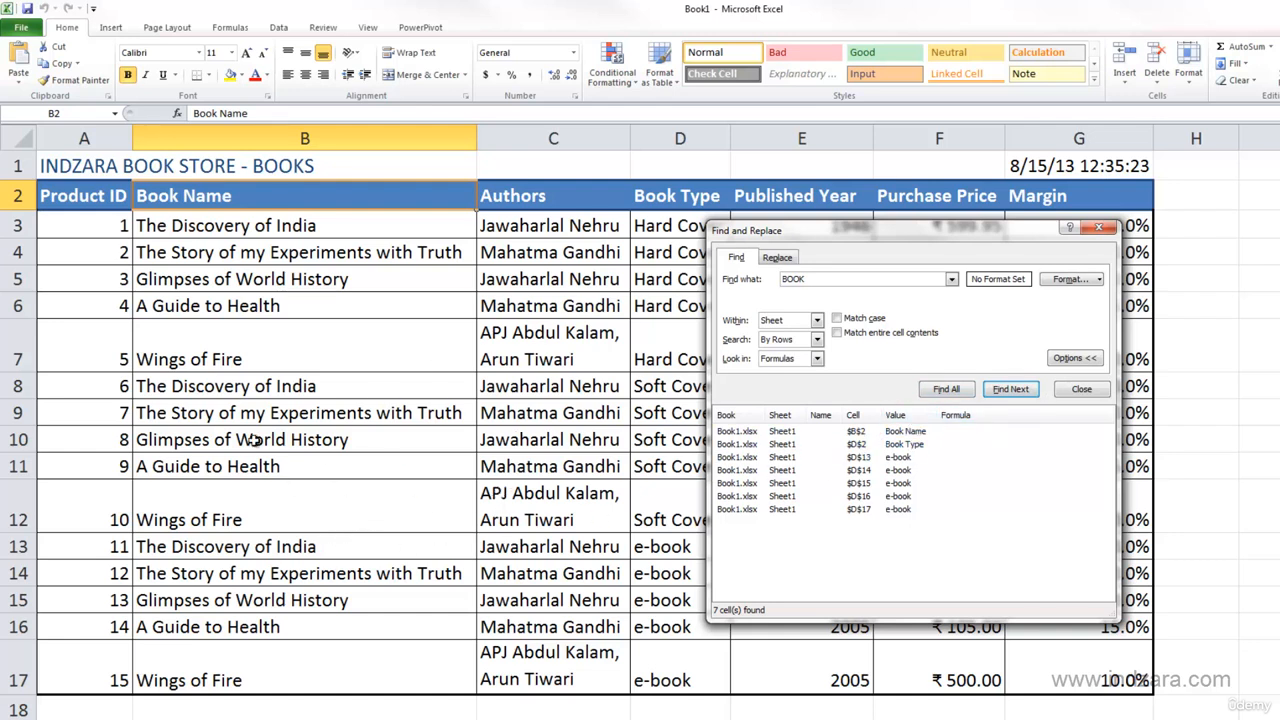
- Set up a replacement of "E-BOOK" with "DIGITAL BOOK" and find all matching cells
{"action": "left_click", "coordinate": [951, 391]}
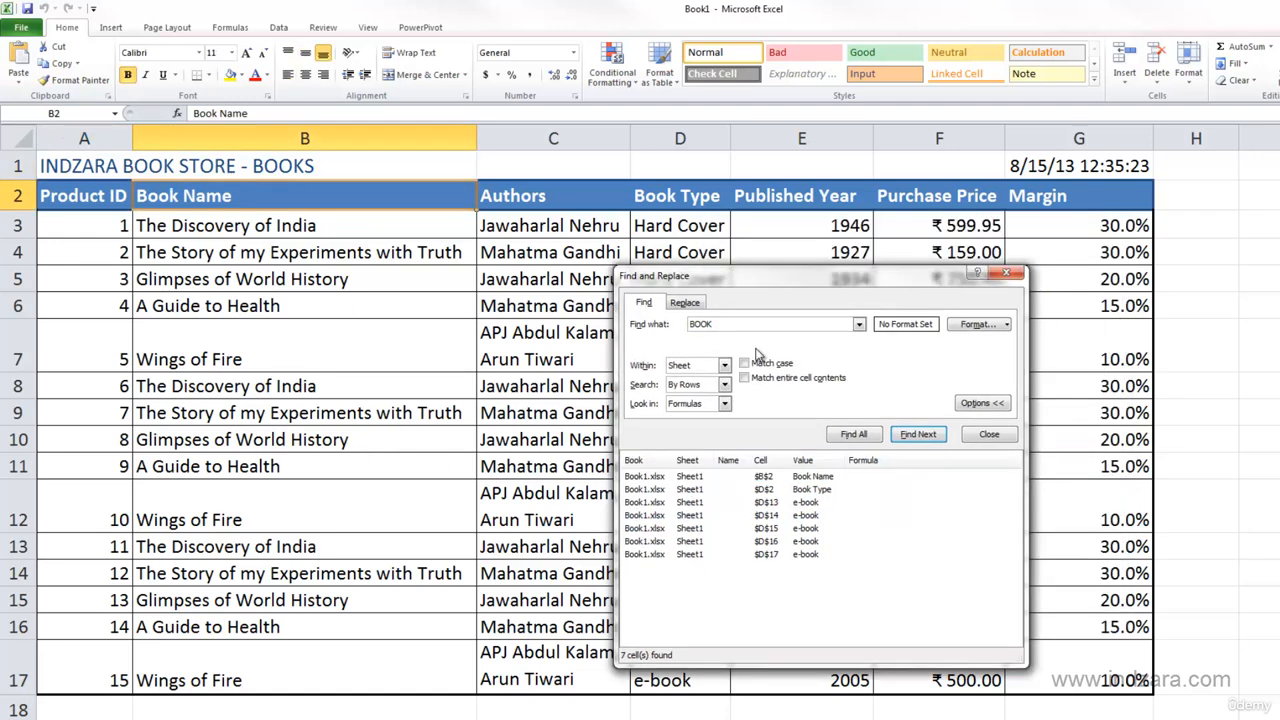
{"action": "left_click", "coordinate": [697, 306]}
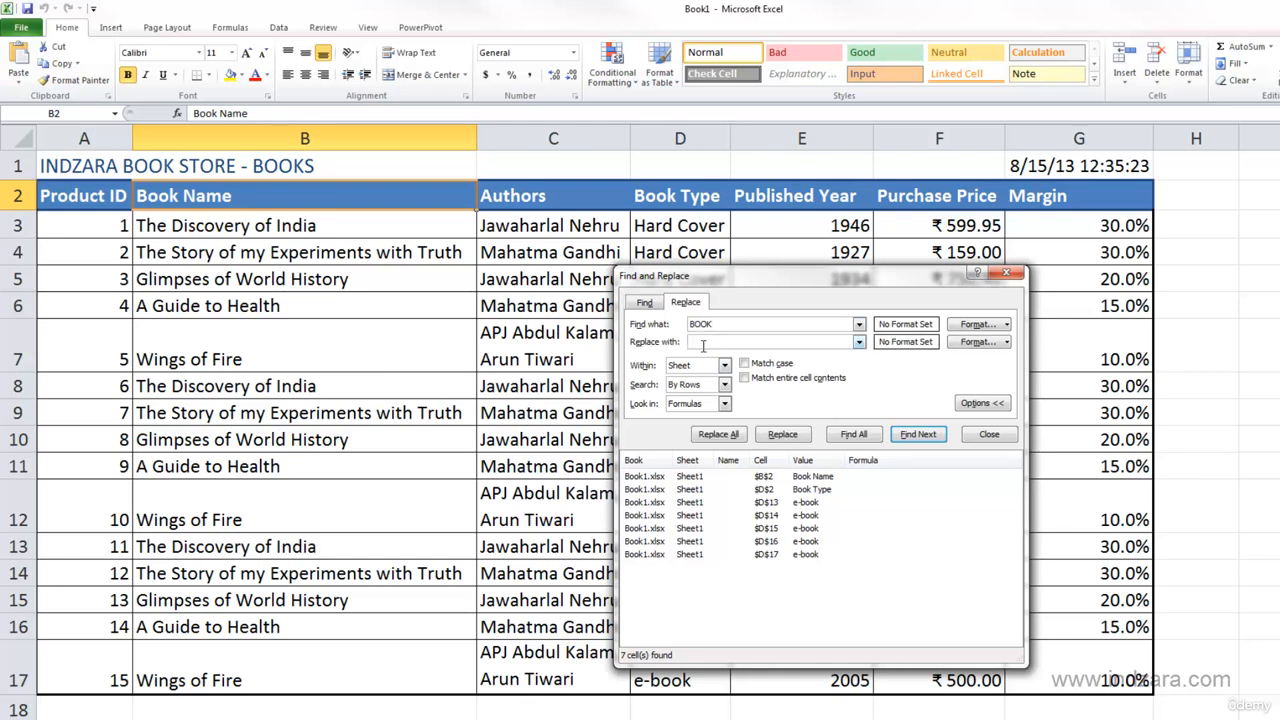
{"action": "left_click", "coordinate": [703, 344]}
{"action": "left_click_drag", "start_coordinate": [756, 280], "coordinate": [906, 198]}
{"action": "double_click", "coordinate": [848, 243]}
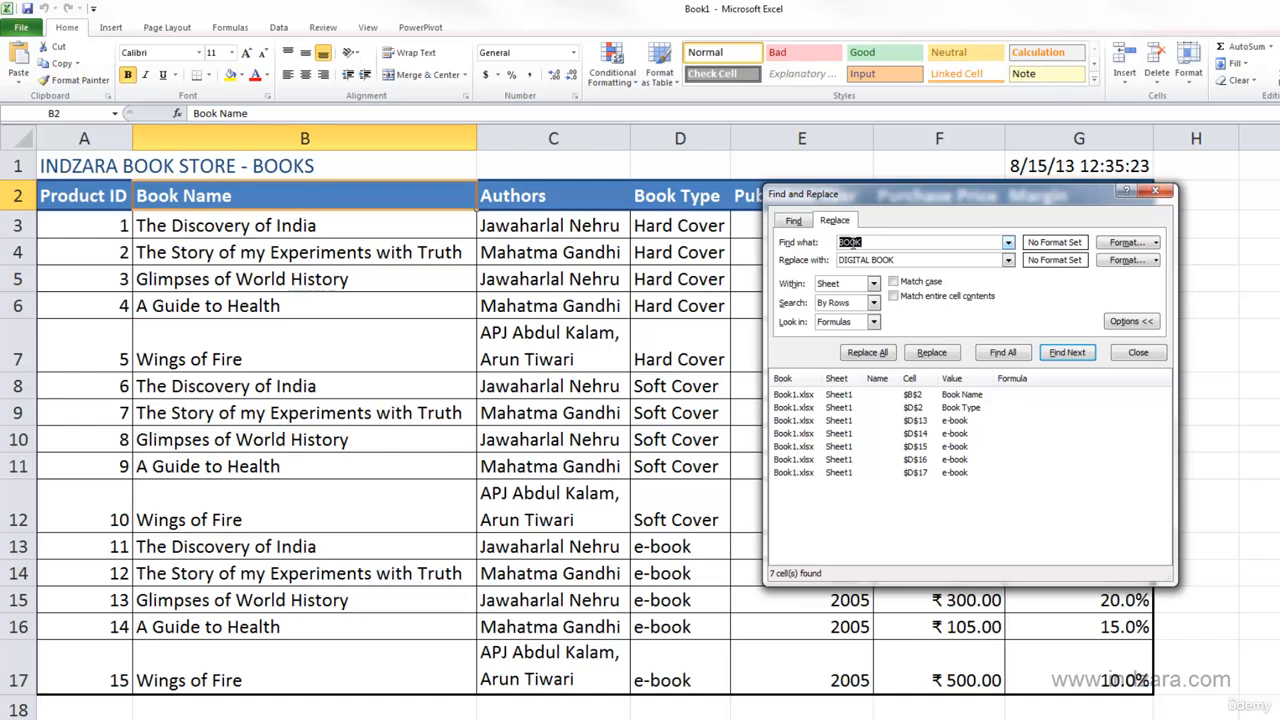
{"action": "left_click", "coordinate": [848, 242]}
{"action": "left_click", "coordinate": [1003, 352]}
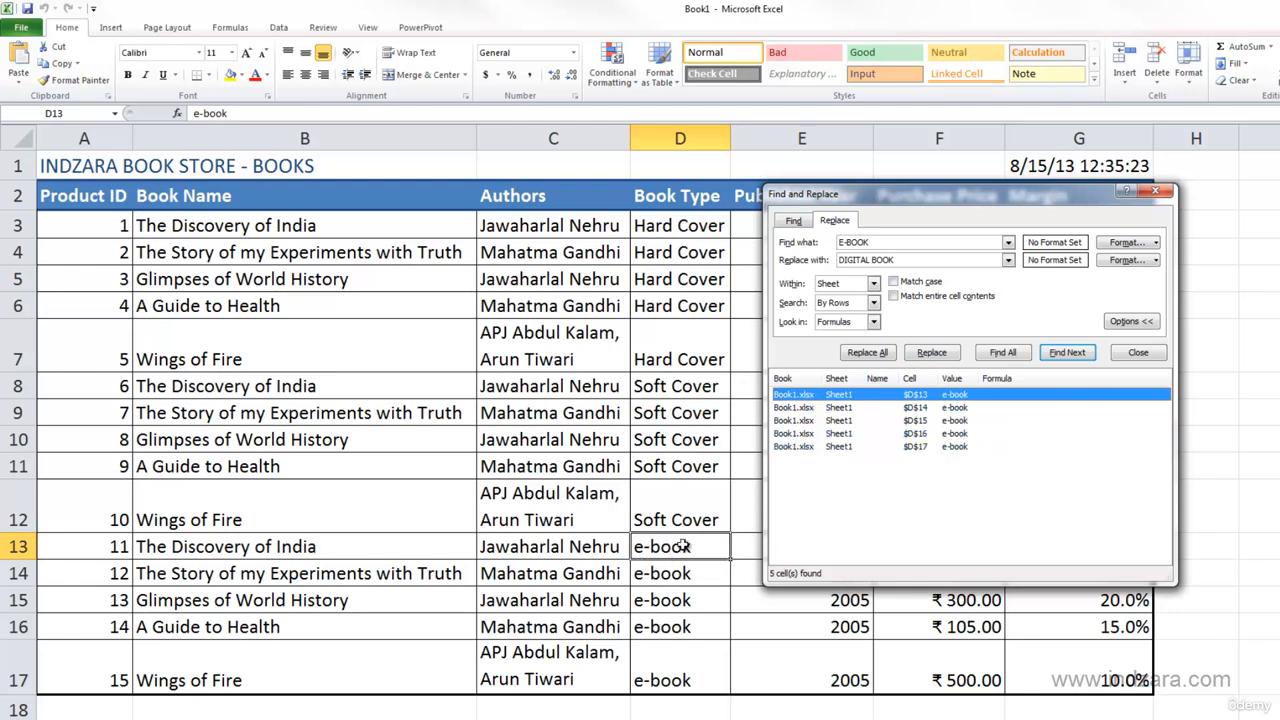
- Replace the first "E-BOOK" match in D13 with "DIGITAL BOOK", and replace all the remaining matches
{"action": "left_click", "coordinate": [925, 357]}
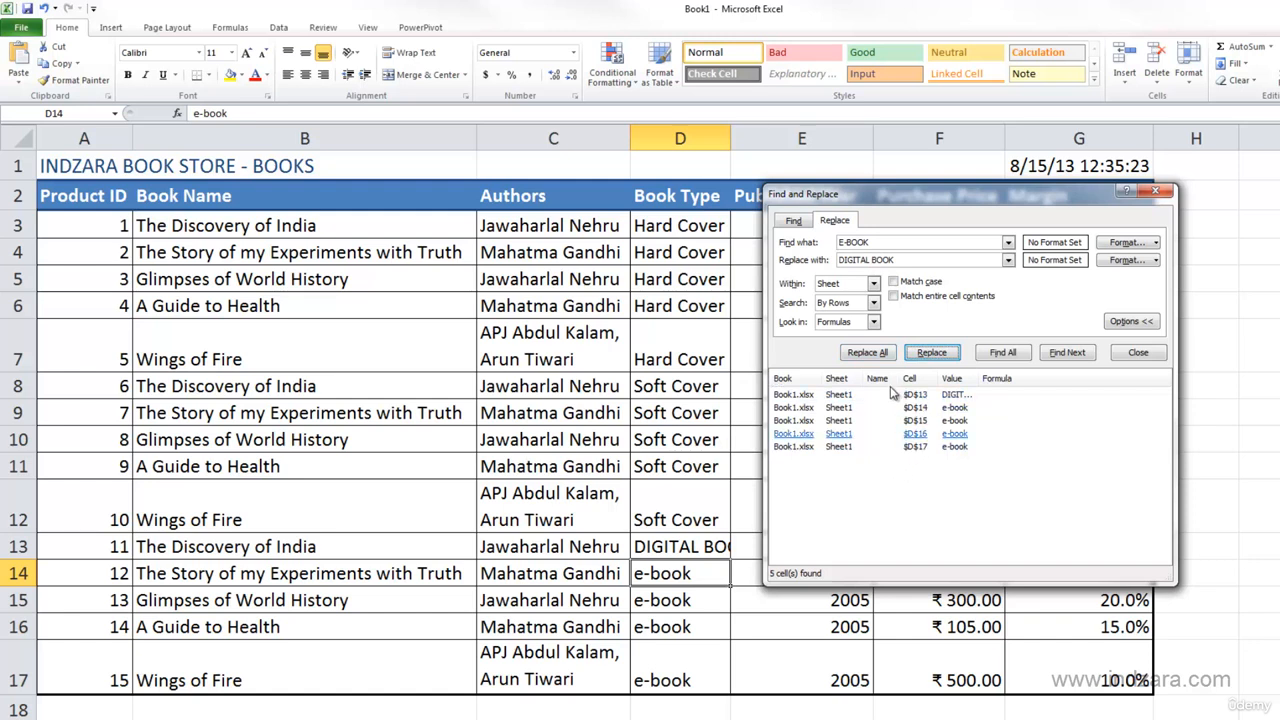
{"action": "left_click", "coordinate": [886, 354]}
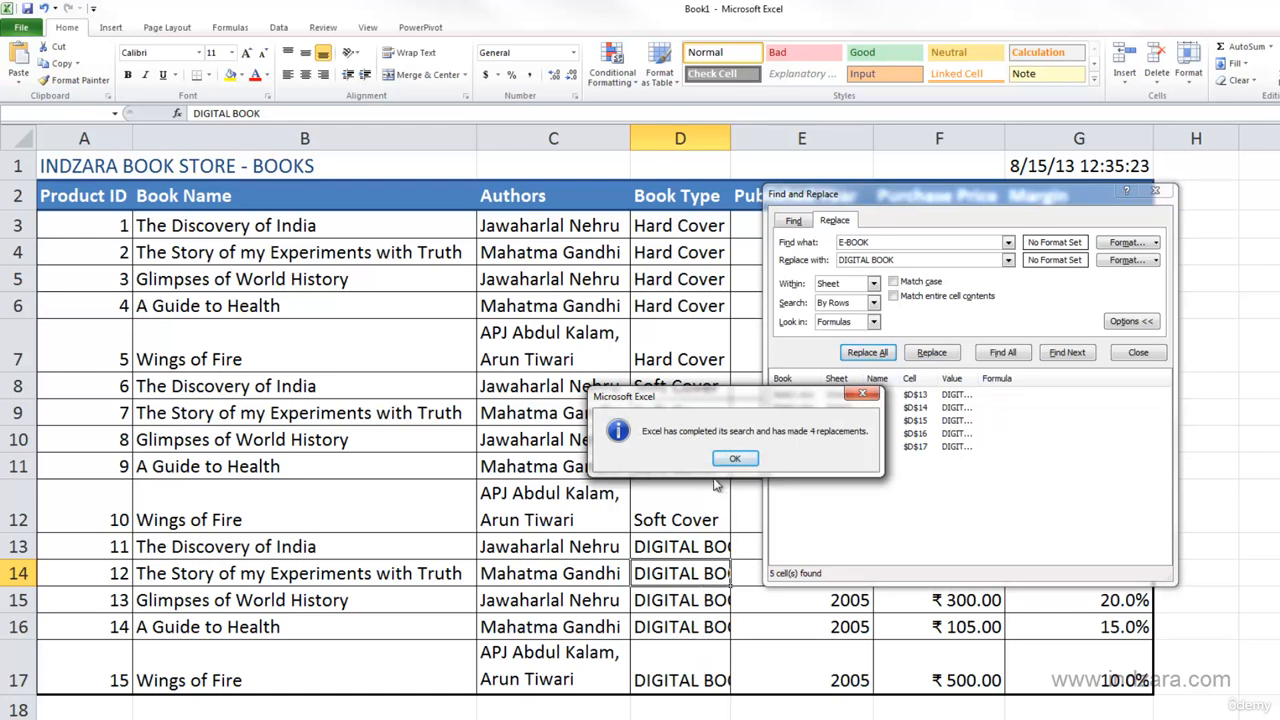
{"action": "left_click_drag", "start_coordinate": [697, 413], "coordinate": [725, 419]}
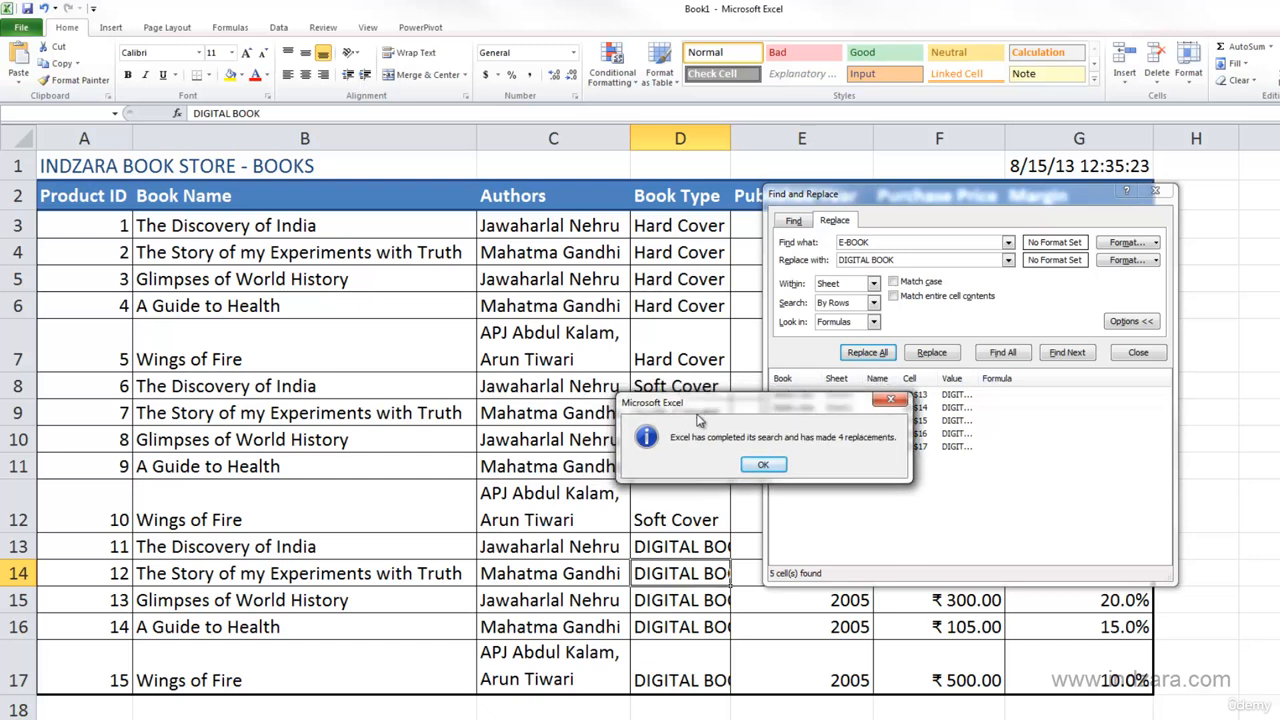
{"action": "left_click", "coordinate": [763, 465]}
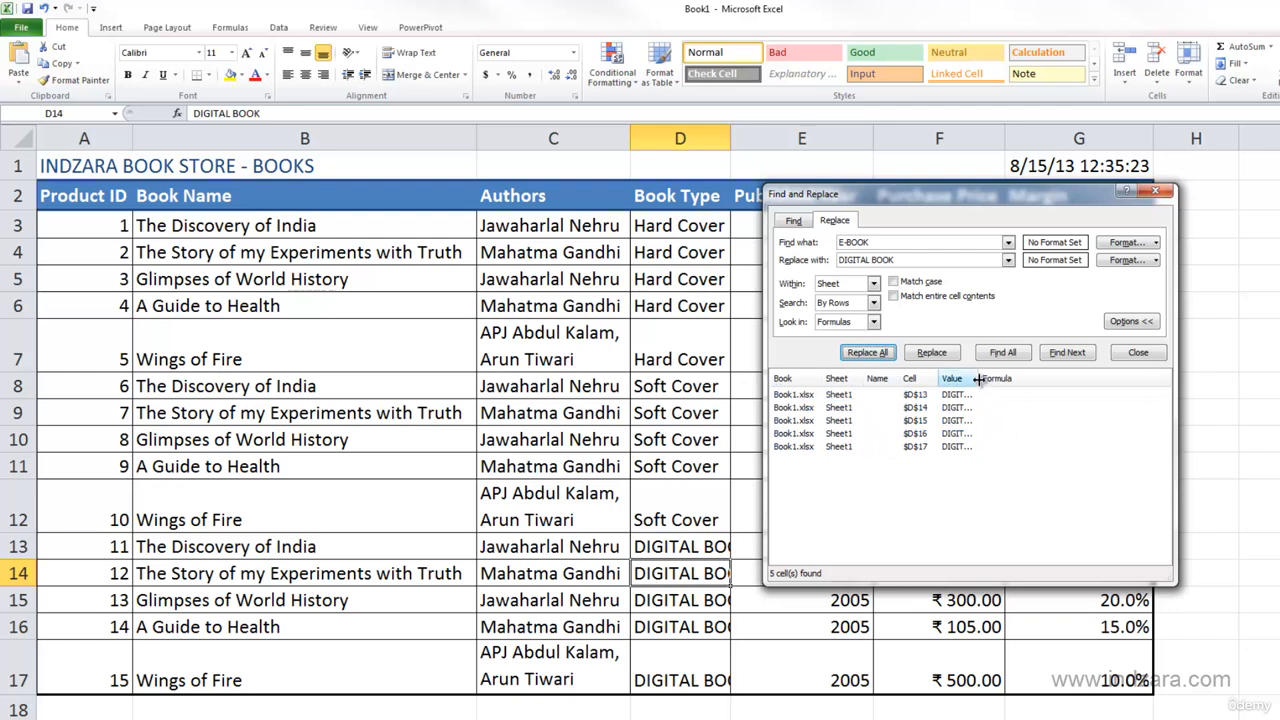
- Widen the Value column of the search results to read the full text, and shift the dialog off the Purchase Price column
{"action": "left_click_drag", "start_coordinate": [980, 379], "coordinate": [1022, 379]}
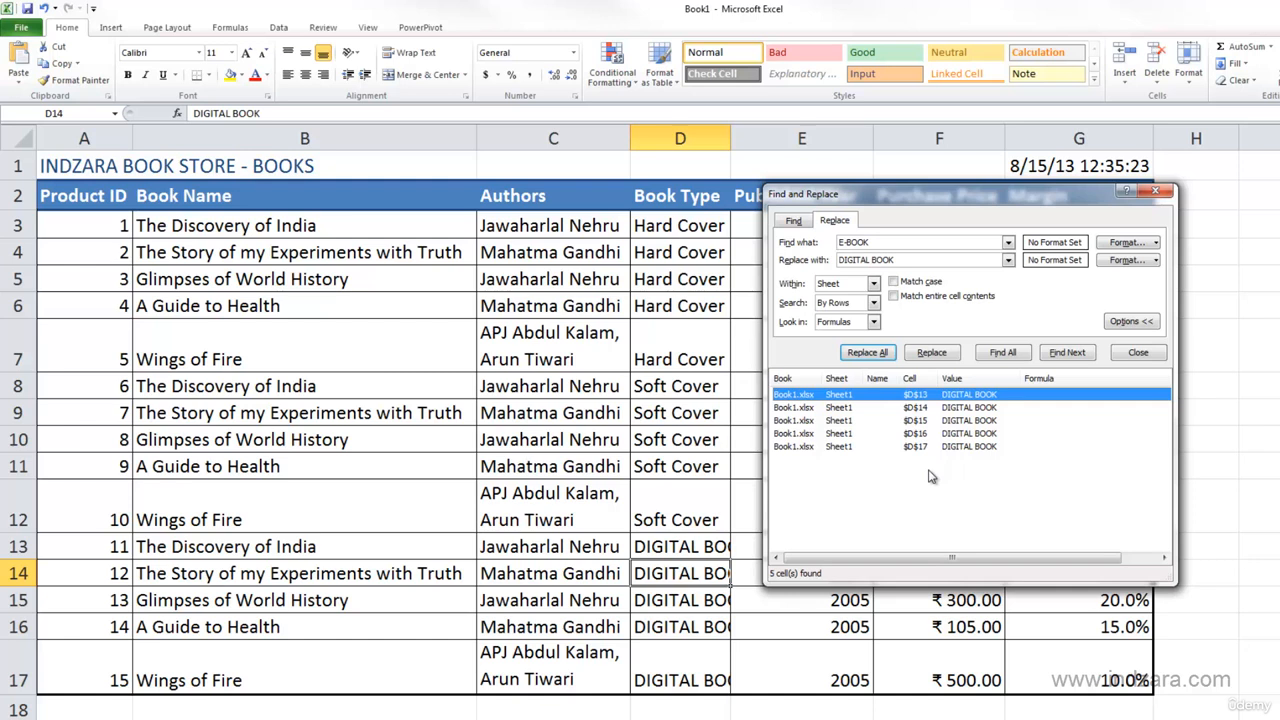
{"action": "left_click", "coordinate": [855, 482]}
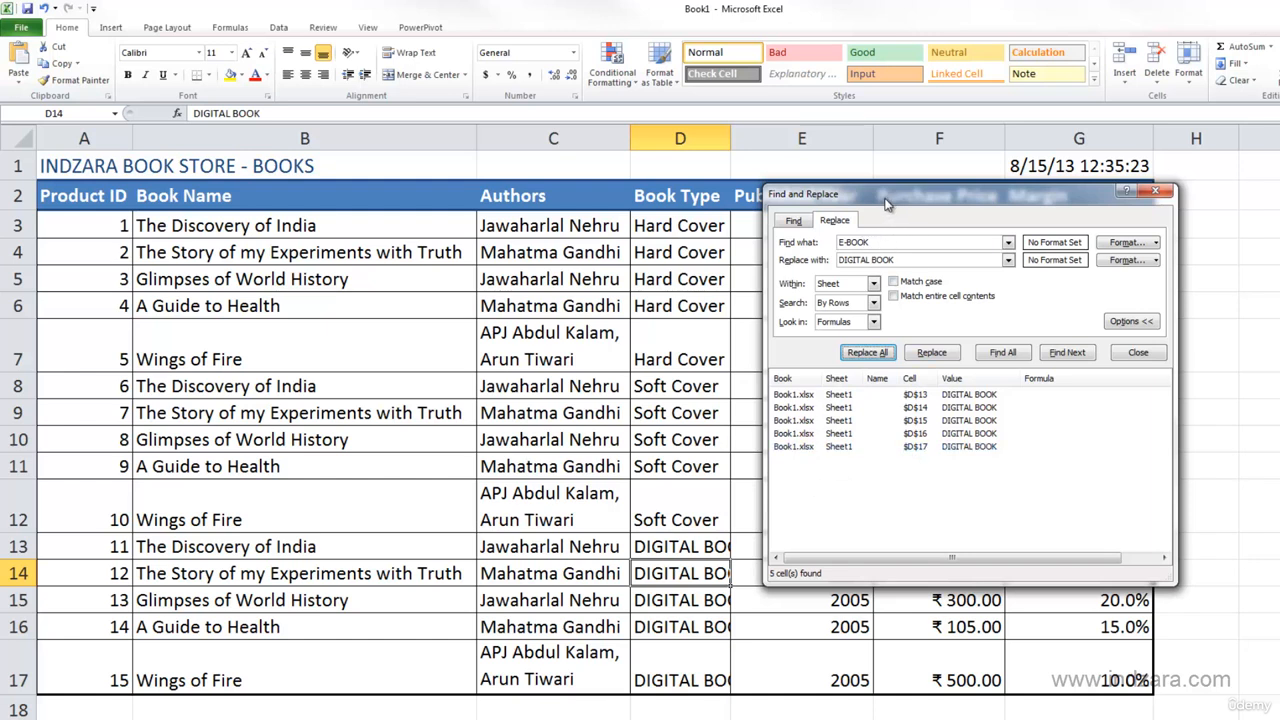
{"action": "left_click_drag", "start_coordinate": [885, 204], "coordinate": [874, 211]}
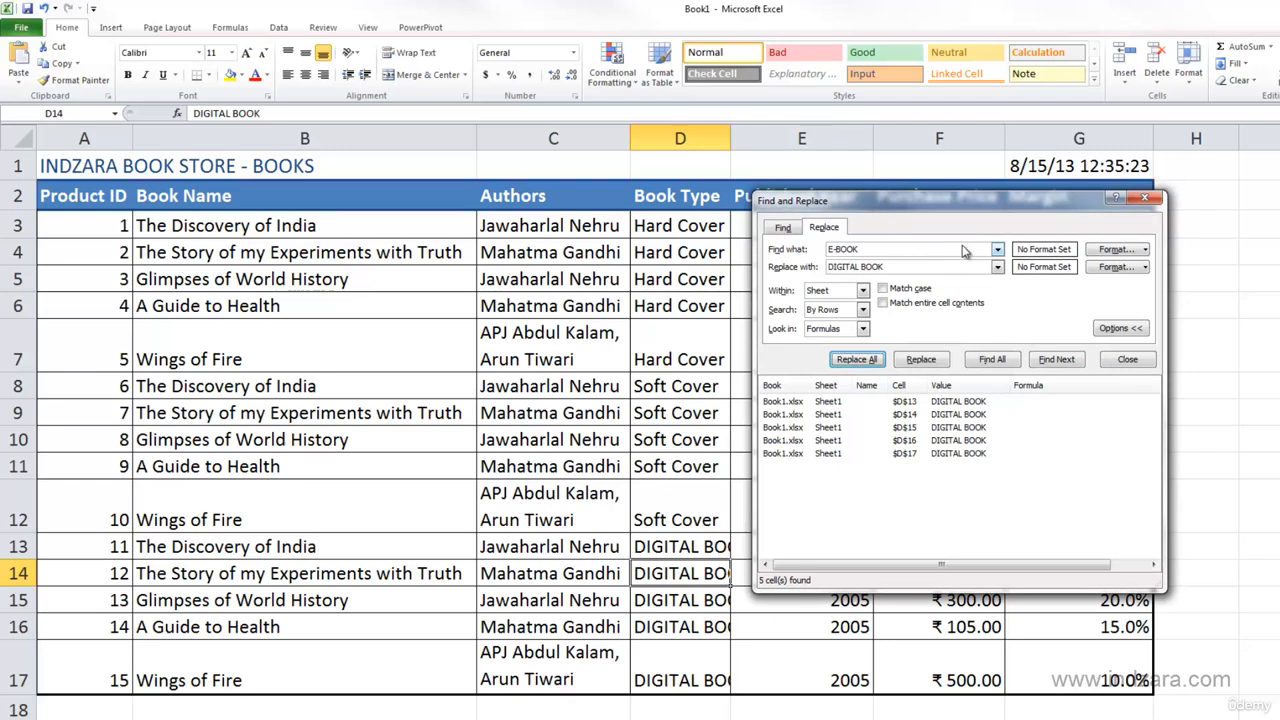
{"action": "left_click_drag", "start_coordinate": [962, 206], "coordinate": [478, 218]}
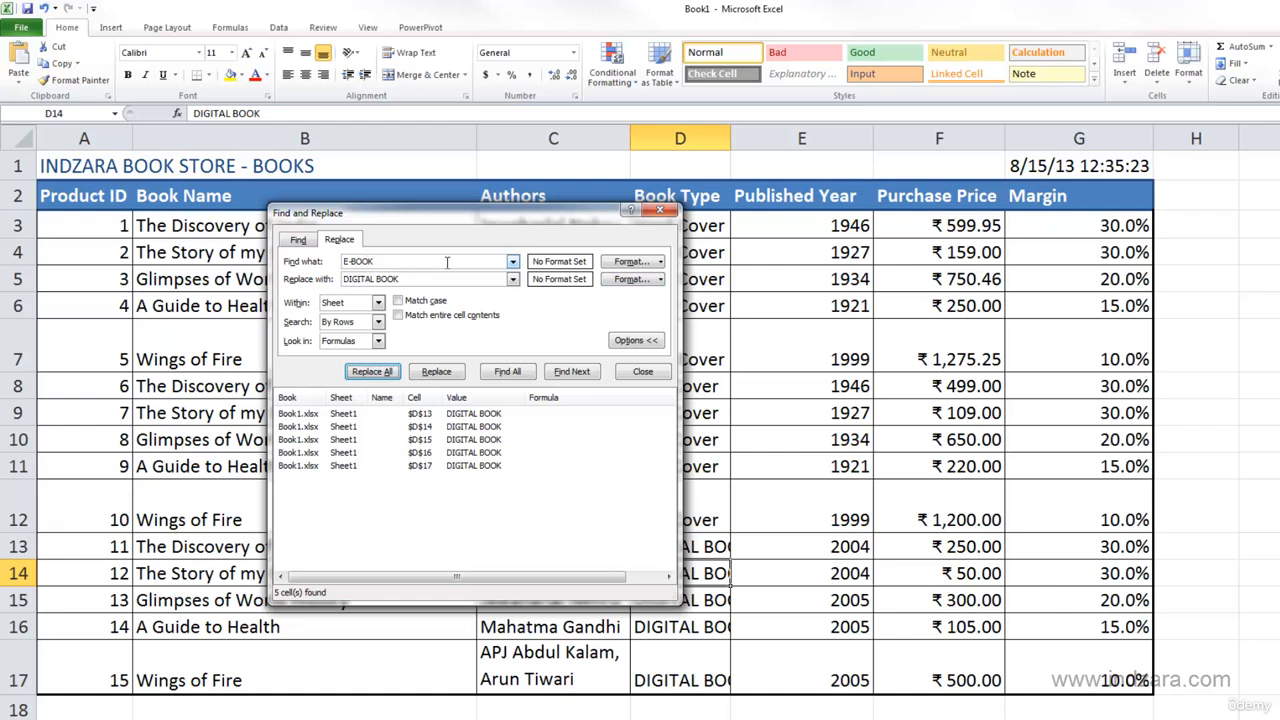
- Set the format to find to Currency with the ₹ English (India) symbol
{"action": "left_click", "coordinate": [660, 262]}
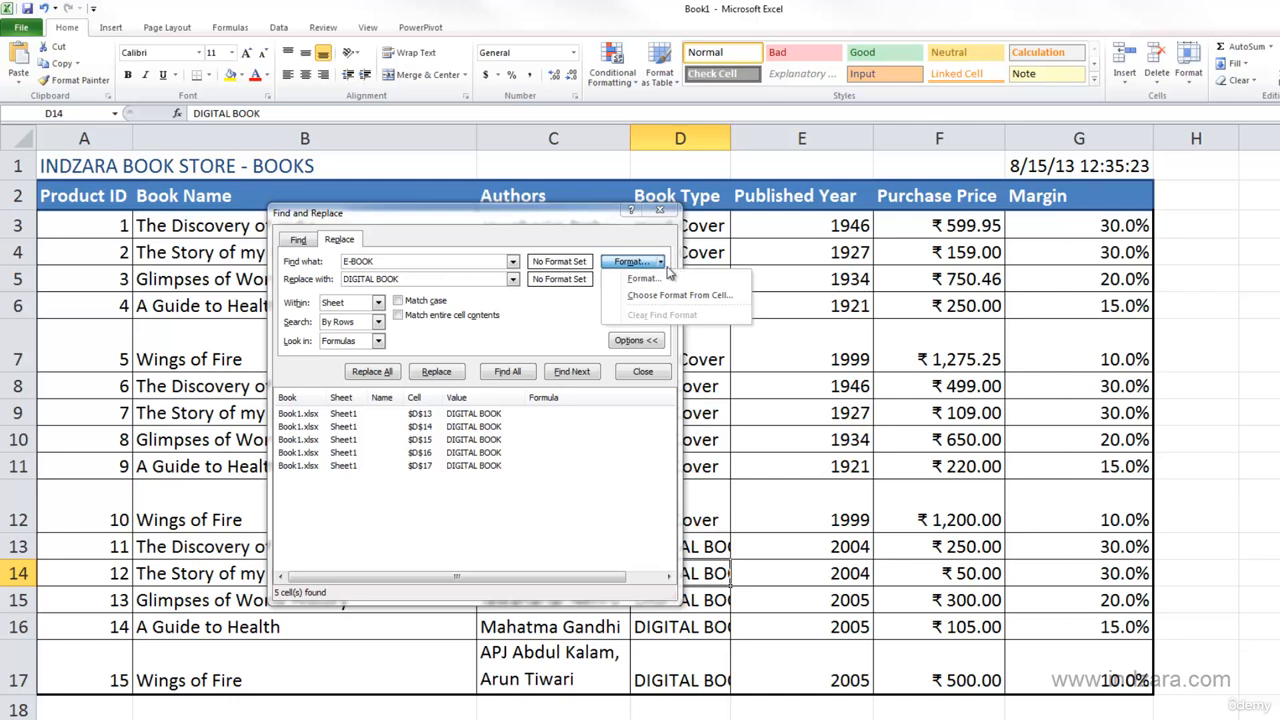
{"action": "left_click", "coordinate": [661, 281]}
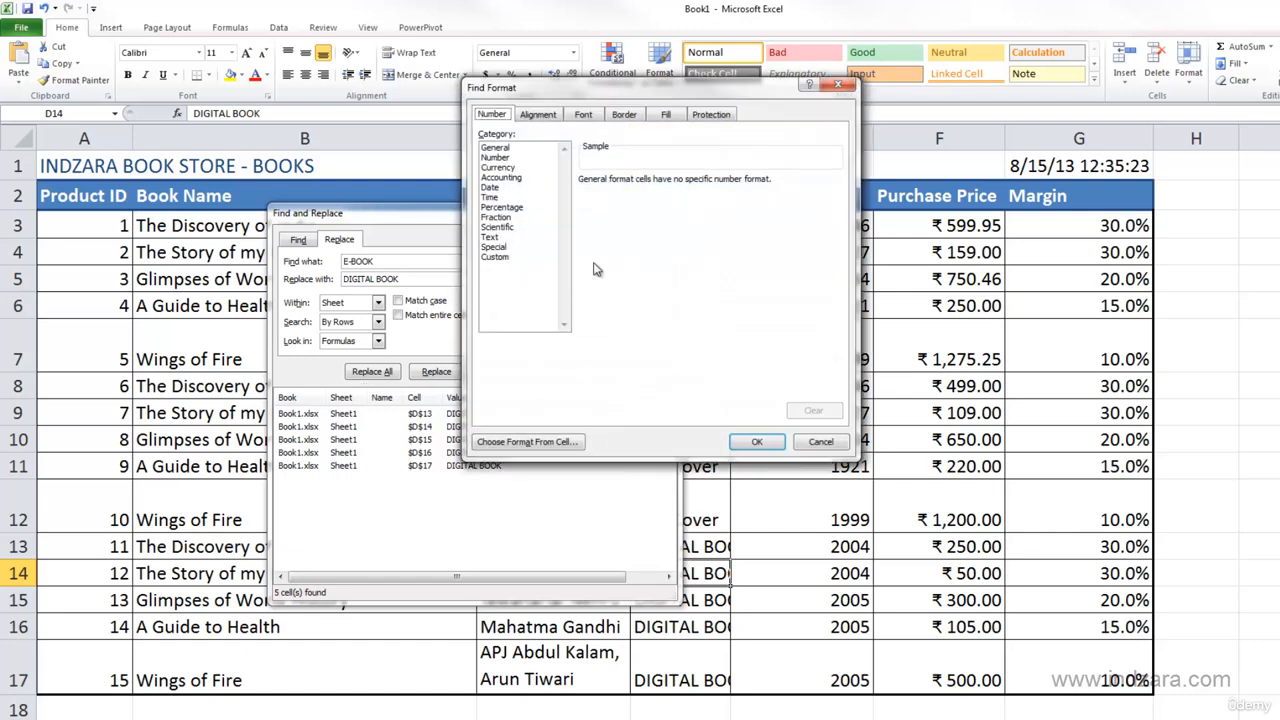
{"action": "left_click", "coordinate": [490, 332]}
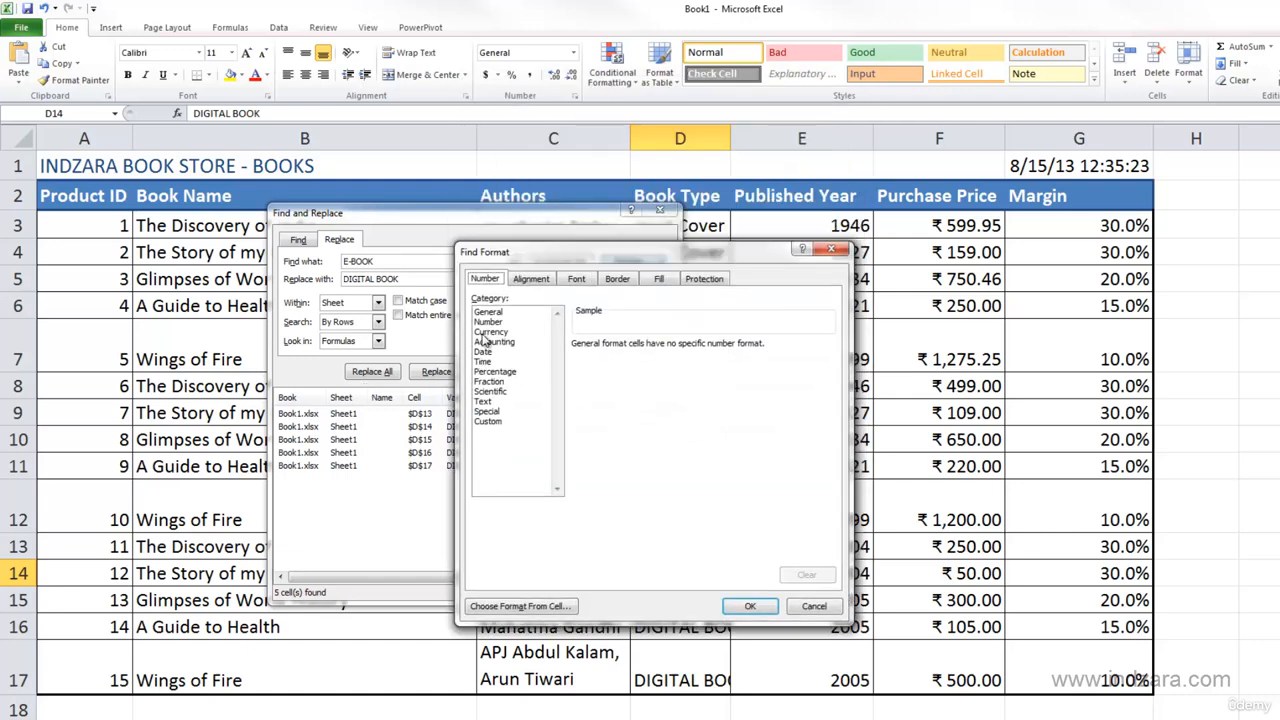
{"action": "left_click", "coordinate": [641, 365]}
{"action": "left_click", "coordinate": [641, 417]}
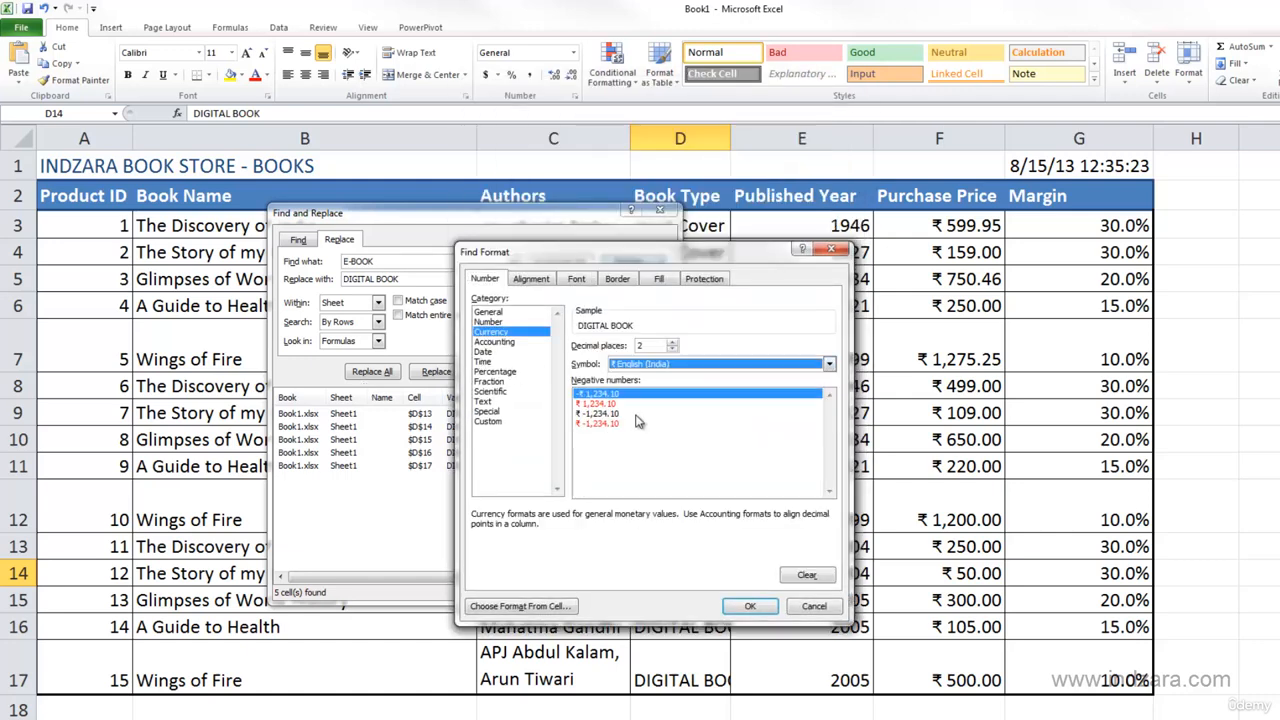
{"action": "left_click", "coordinate": [745, 607]}
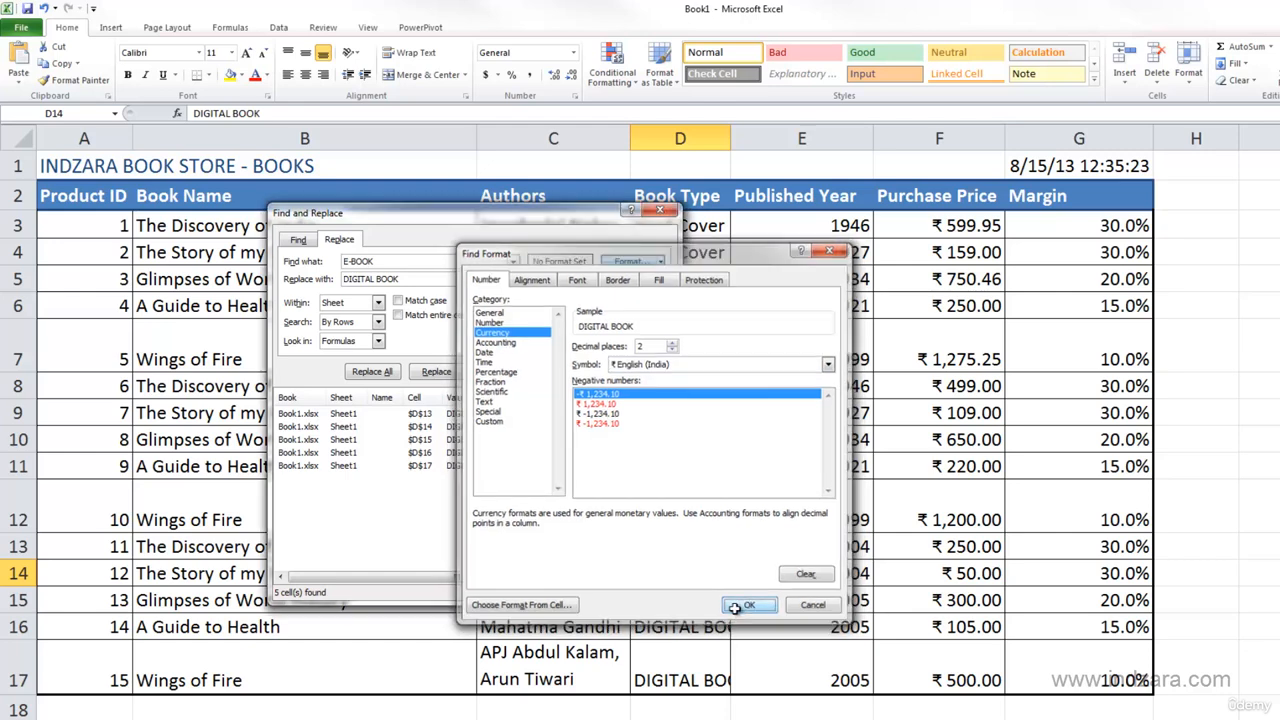
- Clear the search and replacement texts, and find all cells that have the ₹ currency format
{"action": "double_click", "coordinate": [352, 262]}
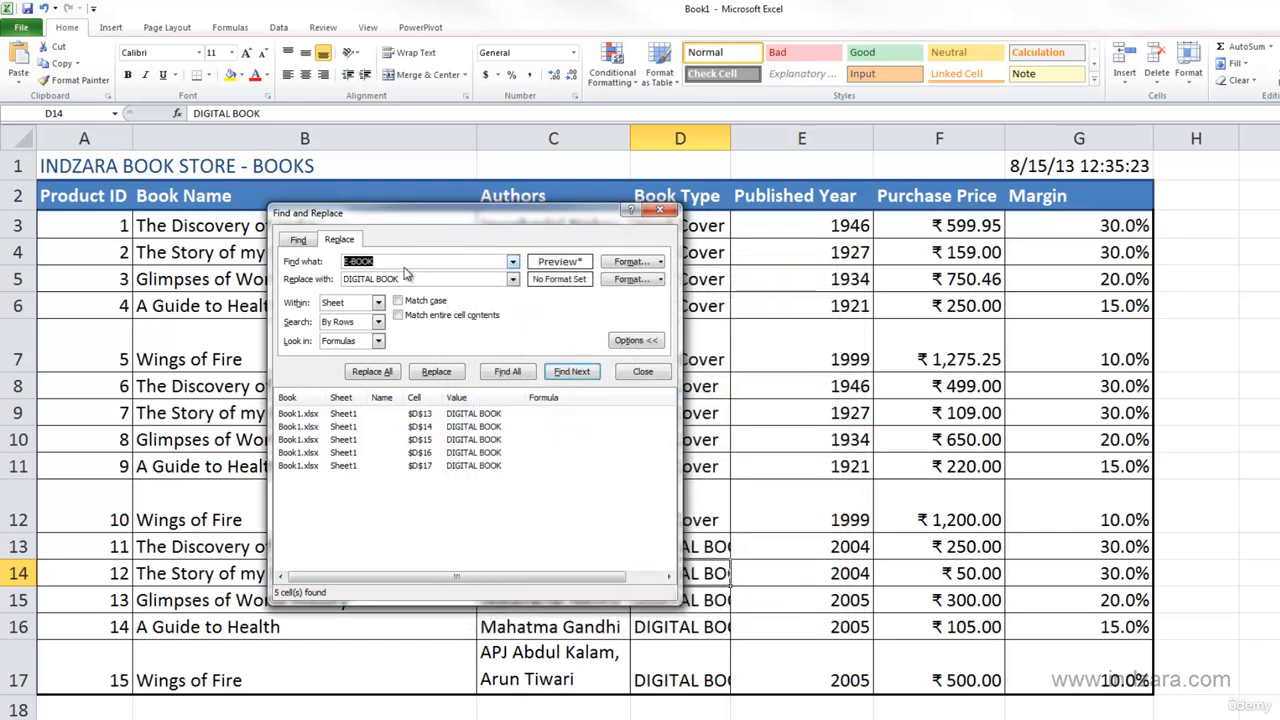
{"action": "key", "text": "Delete"}
{"action": "left_click_drag", "start_coordinate": [382, 279], "coordinate": [315, 284]}
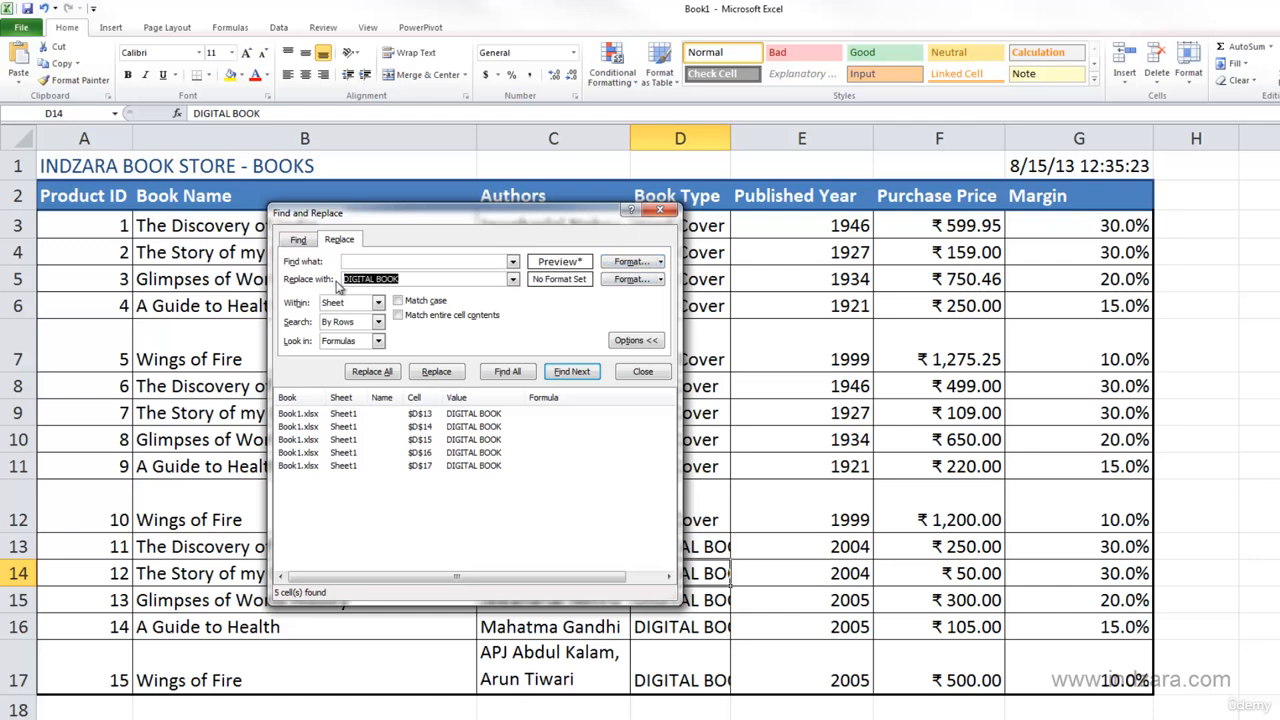
{"action": "key", "text": "Delete"}
{"action": "left_click", "coordinate": [510, 372]}
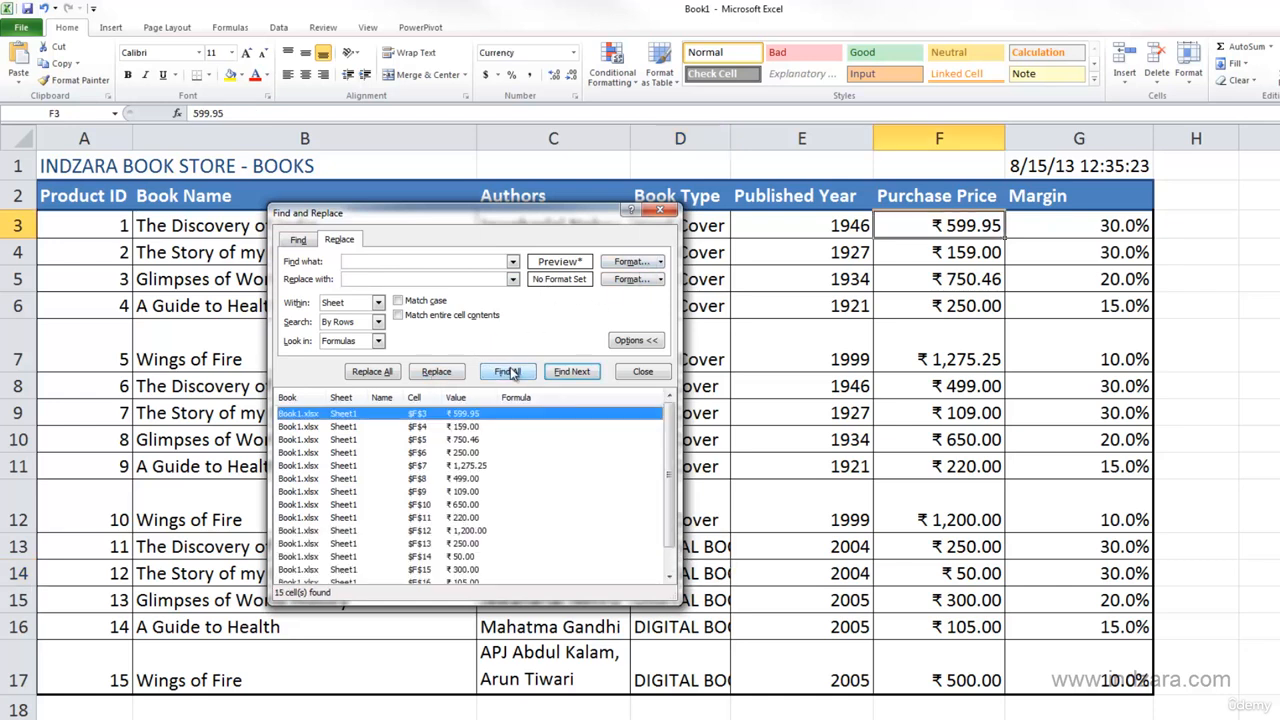
{"action": "left_click_drag", "start_coordinate": [672, 600], "coordinate": [670, 640]}
{"action": "left_click_drag", "start_coordinate": [667, 695], "coordinate": [668, 708]}
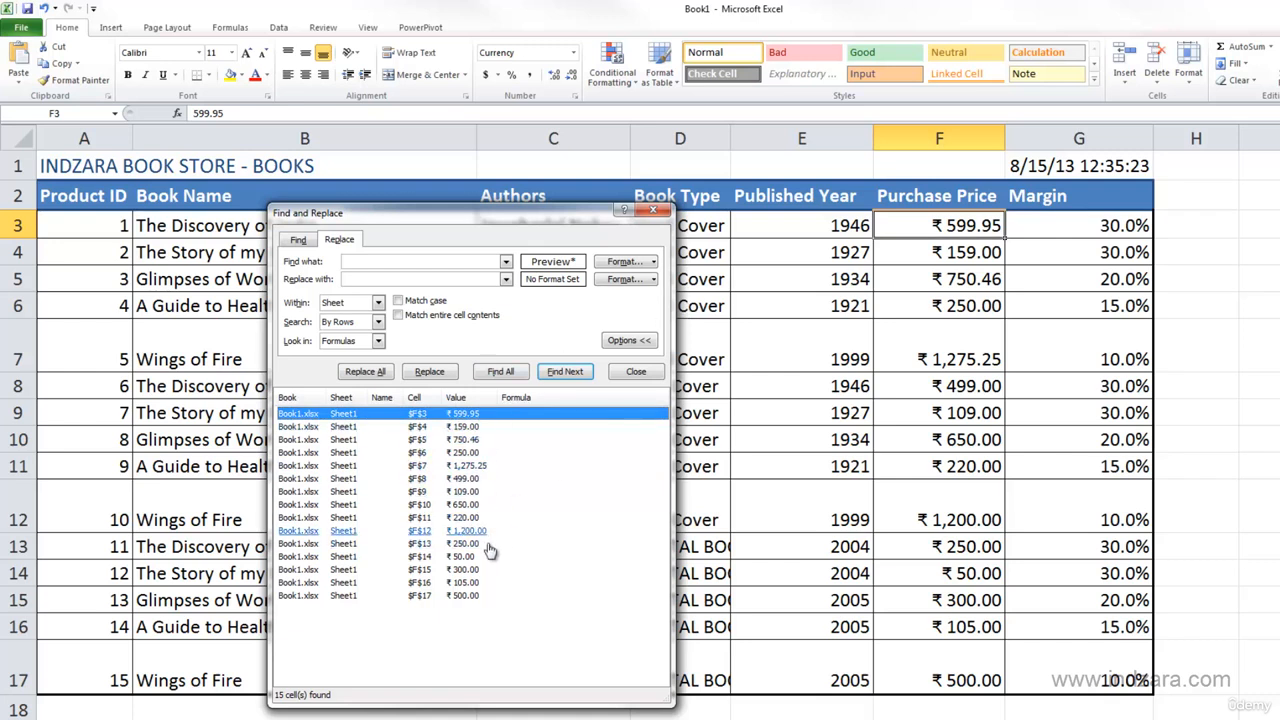
- Set the replacement format to Currency with the $ symbol
{"action": "left_click", "coordinate": [655, 284]}
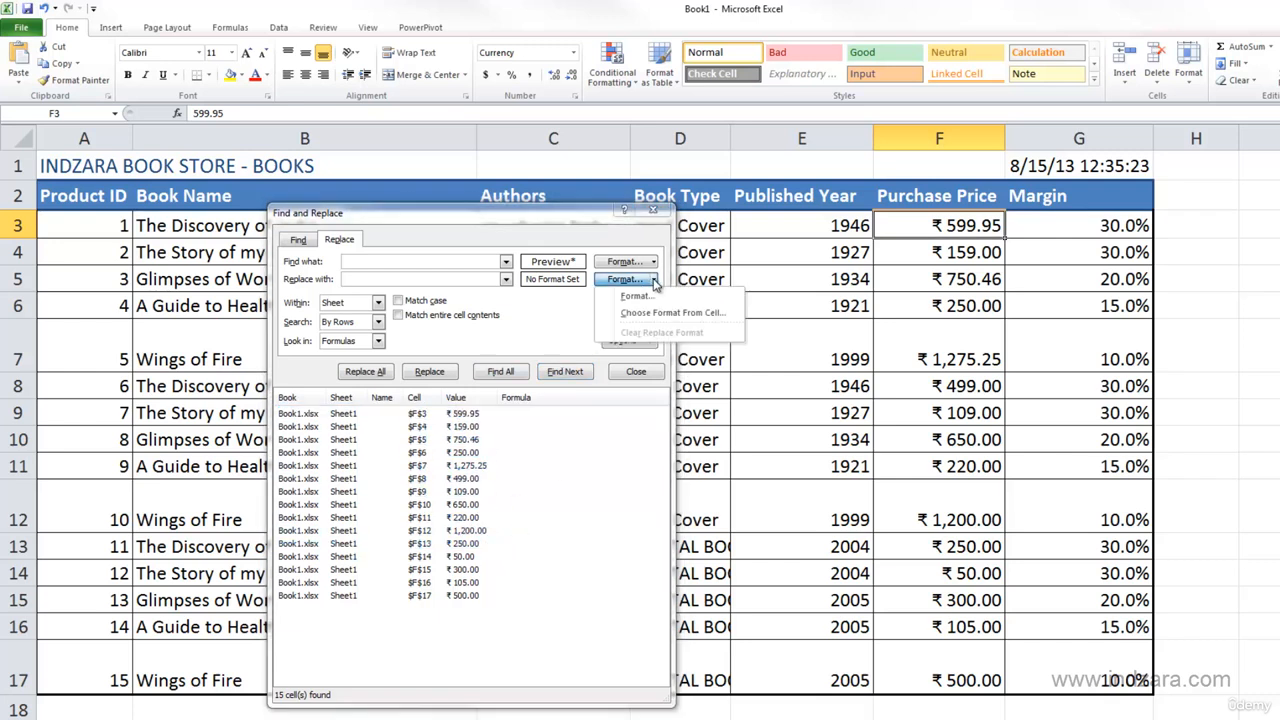
{"action": "left_click", "coordinate": [632, 292]}
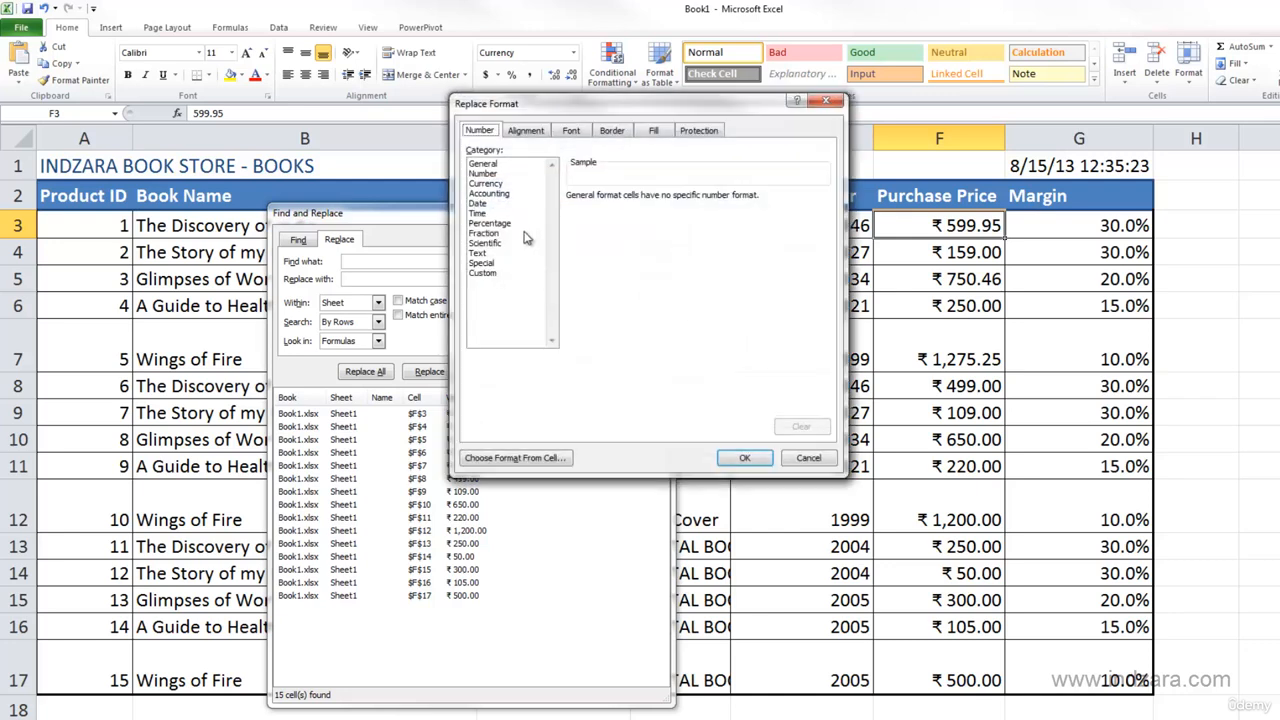
{"action": "left_click", "coordinate": [512, 184]}
{"action": "left_click", "coordinate": [643, 219]}
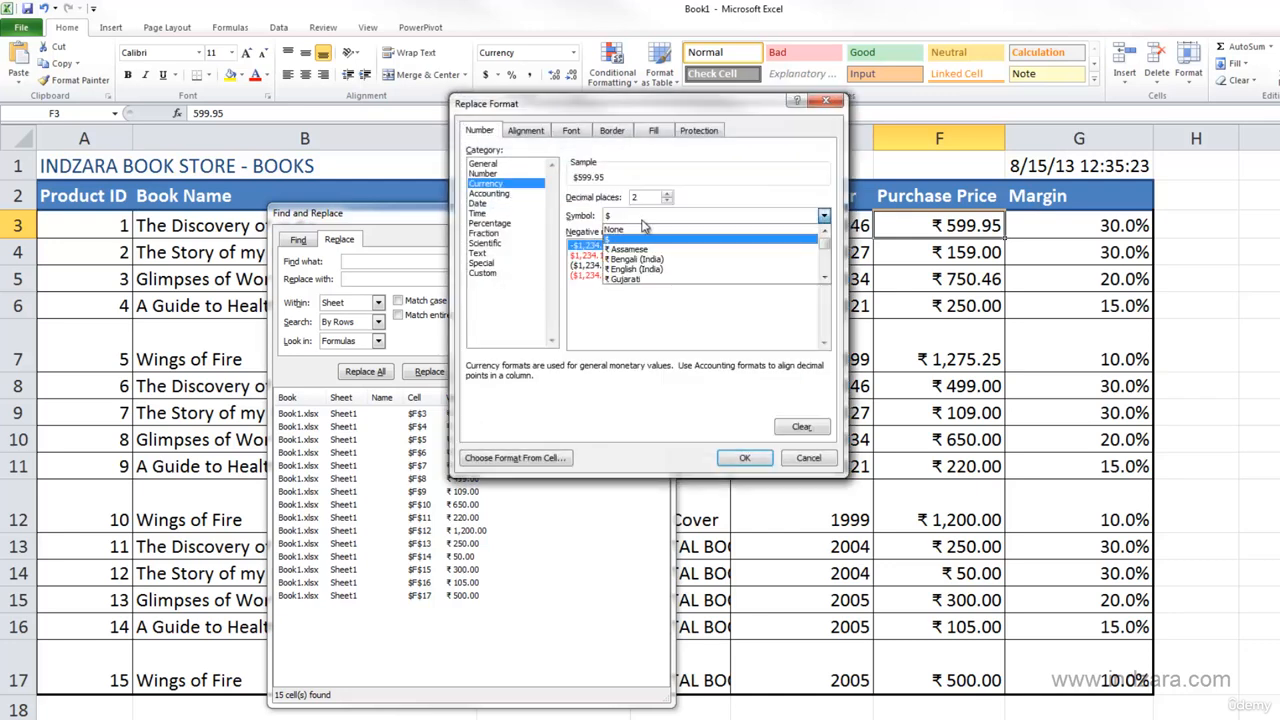
{"action": "mouse_move", "coordinate": [824, 246]}
{"action": "left_mouse_down"}
{"action": "mouse_move", "coordinate": [824, 262]}
{"action": "mouse_move", "coordinate": [824, 239]}
{"action": "left_mouse_up"}
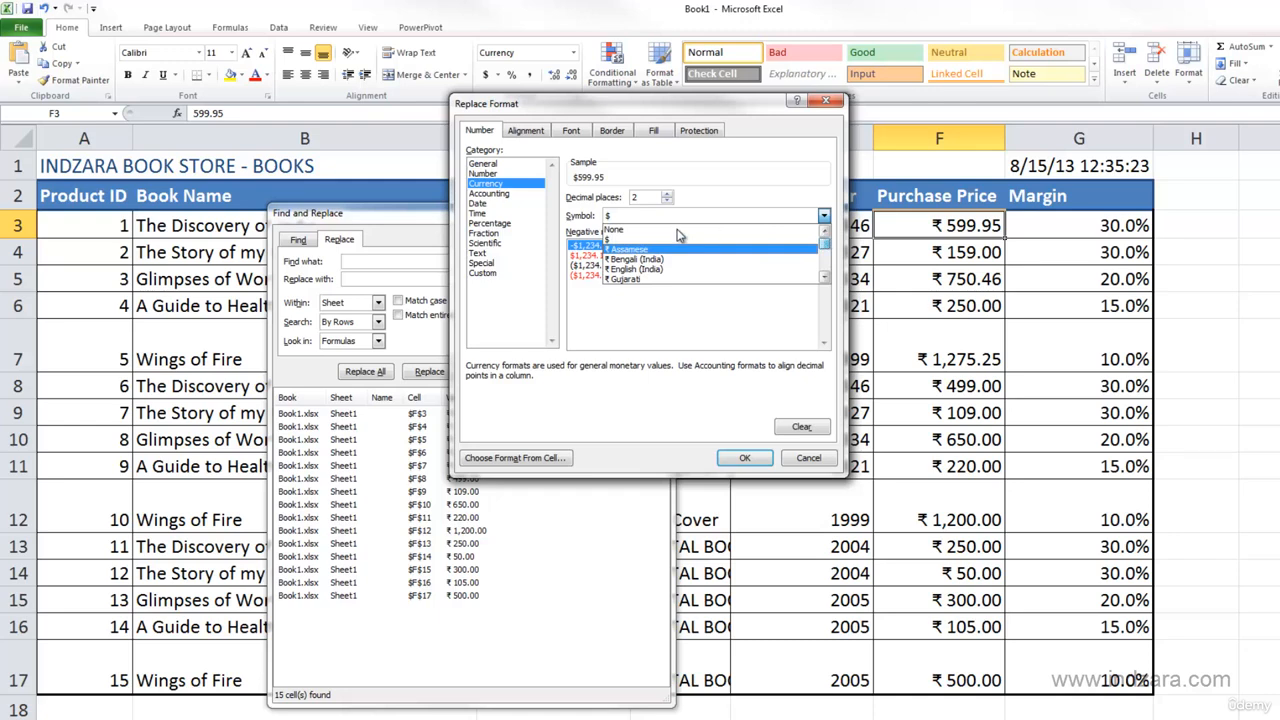
{"action": "left_click", "coordinate": [670, 218]}
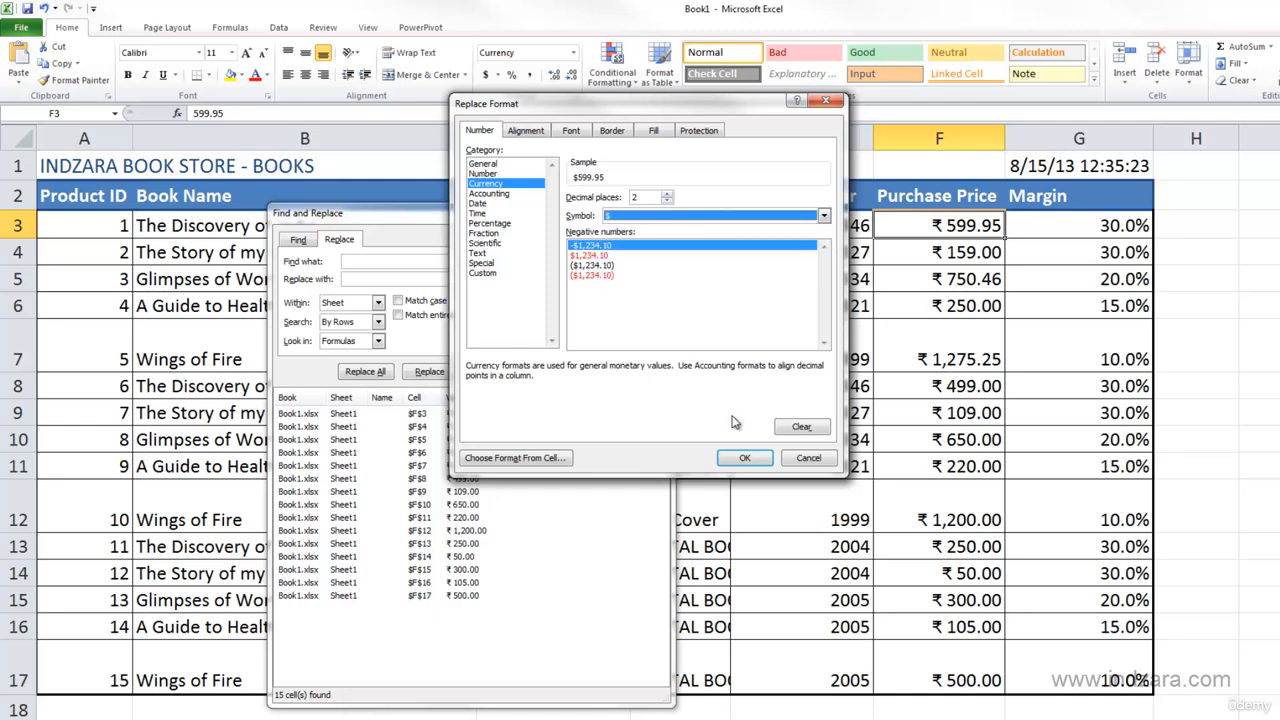
{"action": "left_click", "coordinate": [740, 459]}
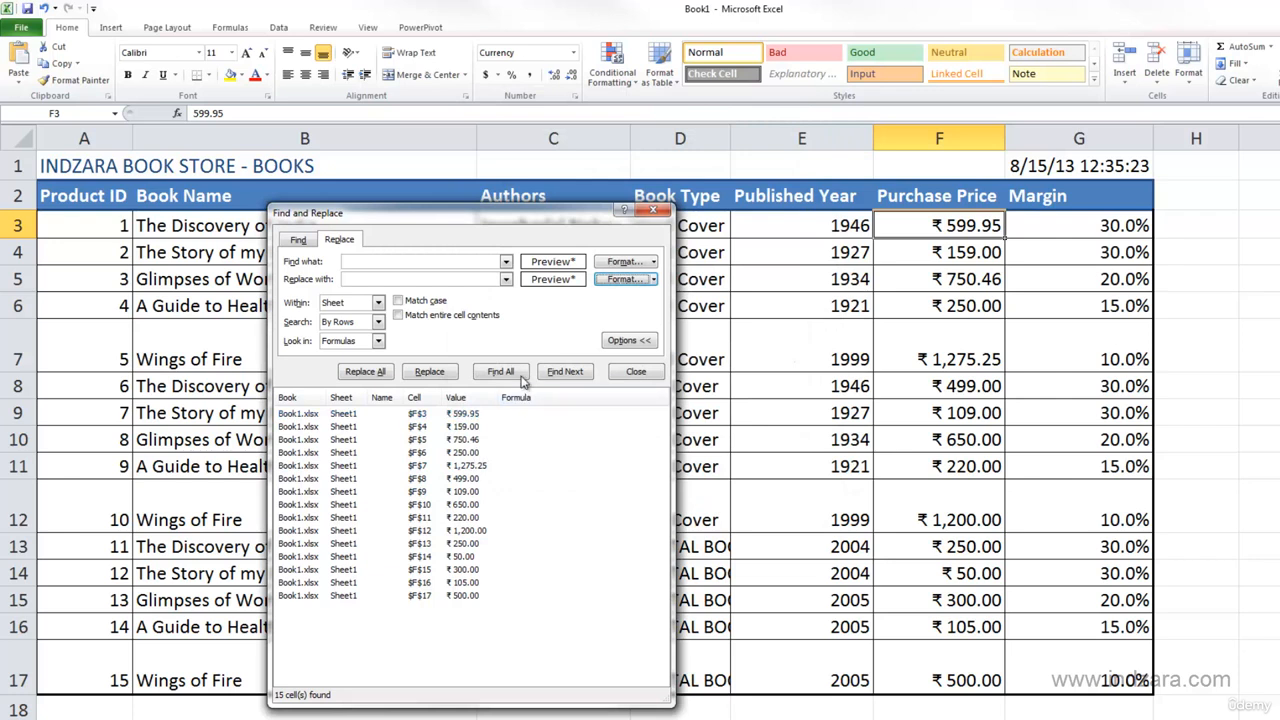
- Replace the ₹ currency format with the $ format in F3, and apply the replacement to all remaining matches
{"action": "left_click", "coordinate": [430, 372]}
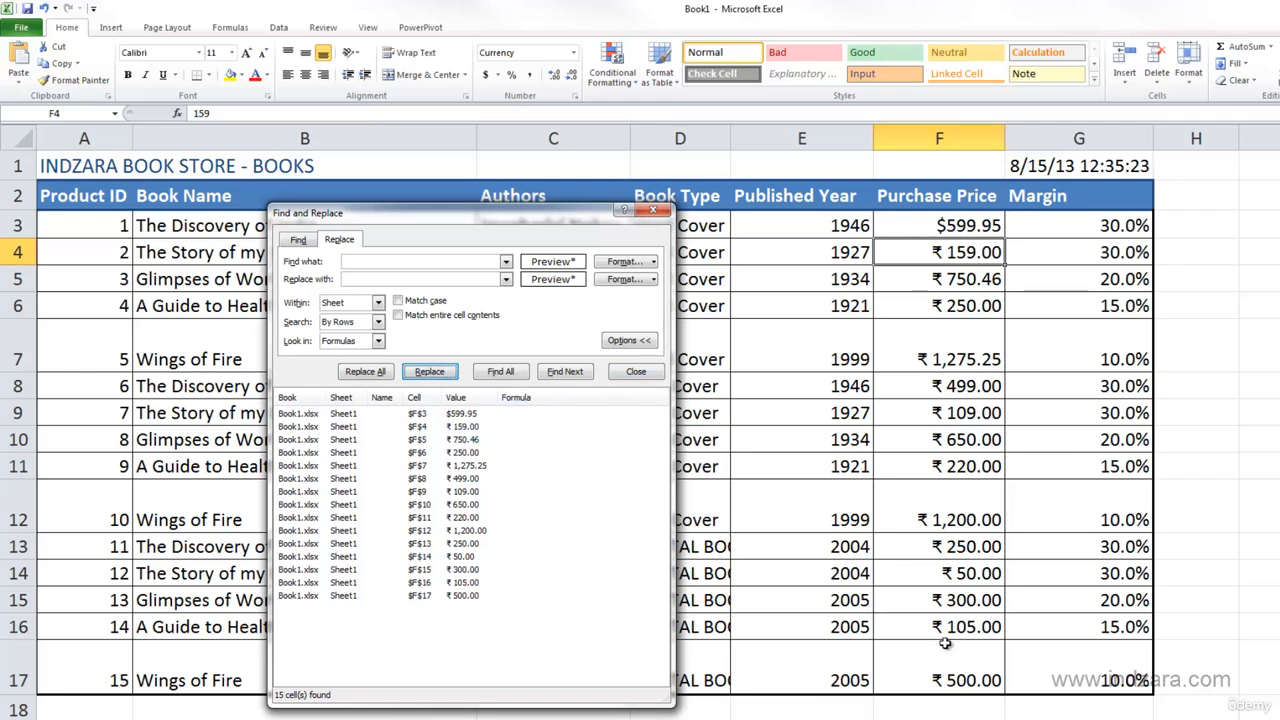
{"action": "left_click", "coordinate": [378, 374]}
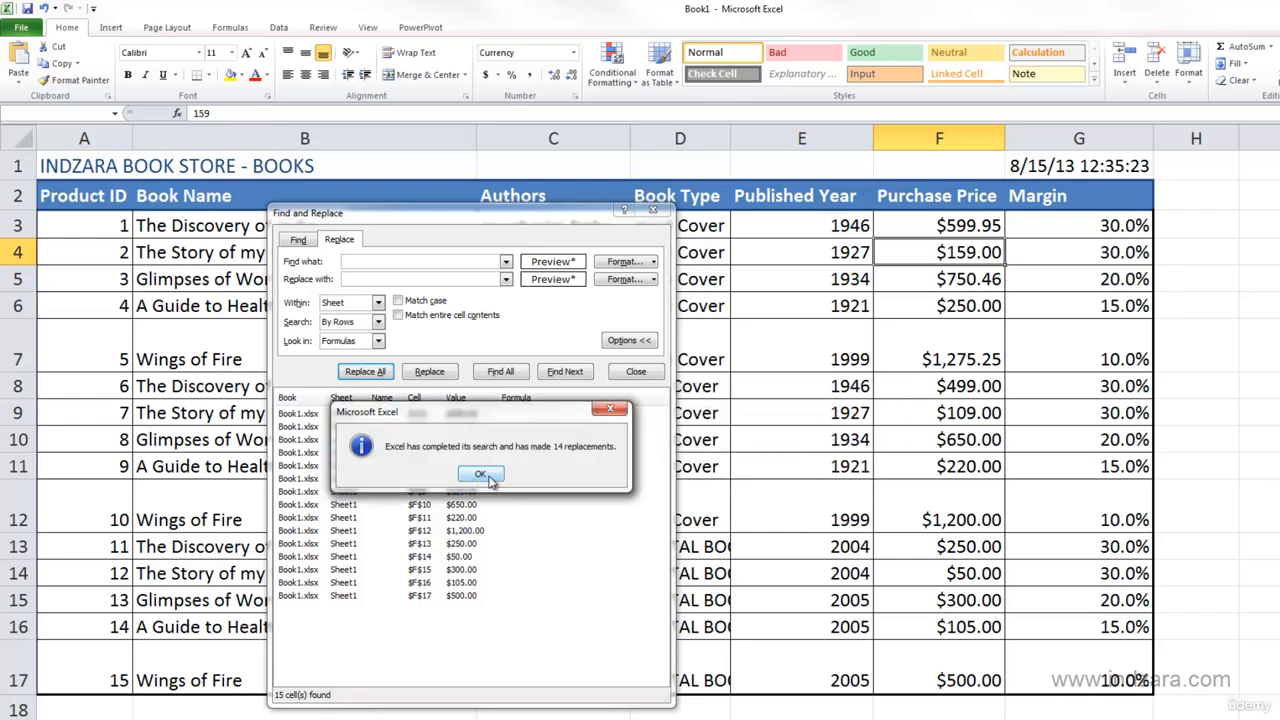
{"action": "left_click", "coordinate": [482, 475]}
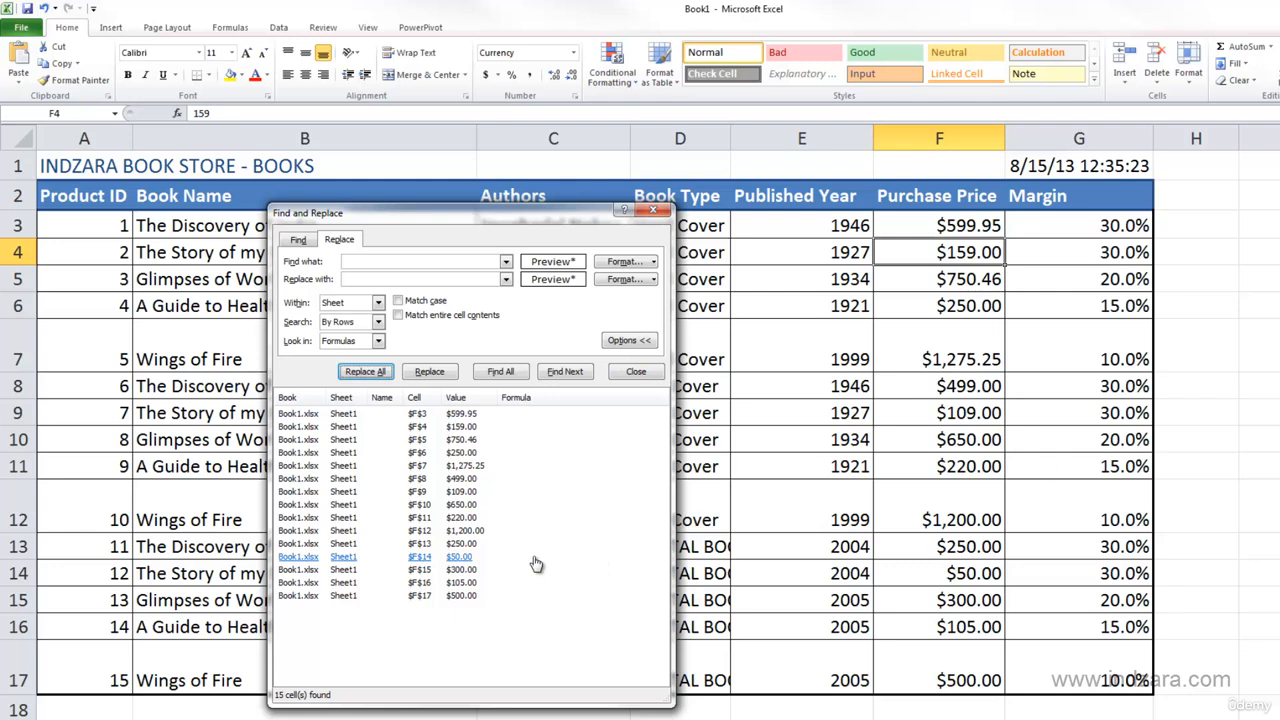
- Review the Currency settings of the format to find without changing them, and close the Find and Replace dialog
{"action": "left_click", "coordinate": [657, 266]}
{"action": "left_click", "coordinate": [656, 276]}
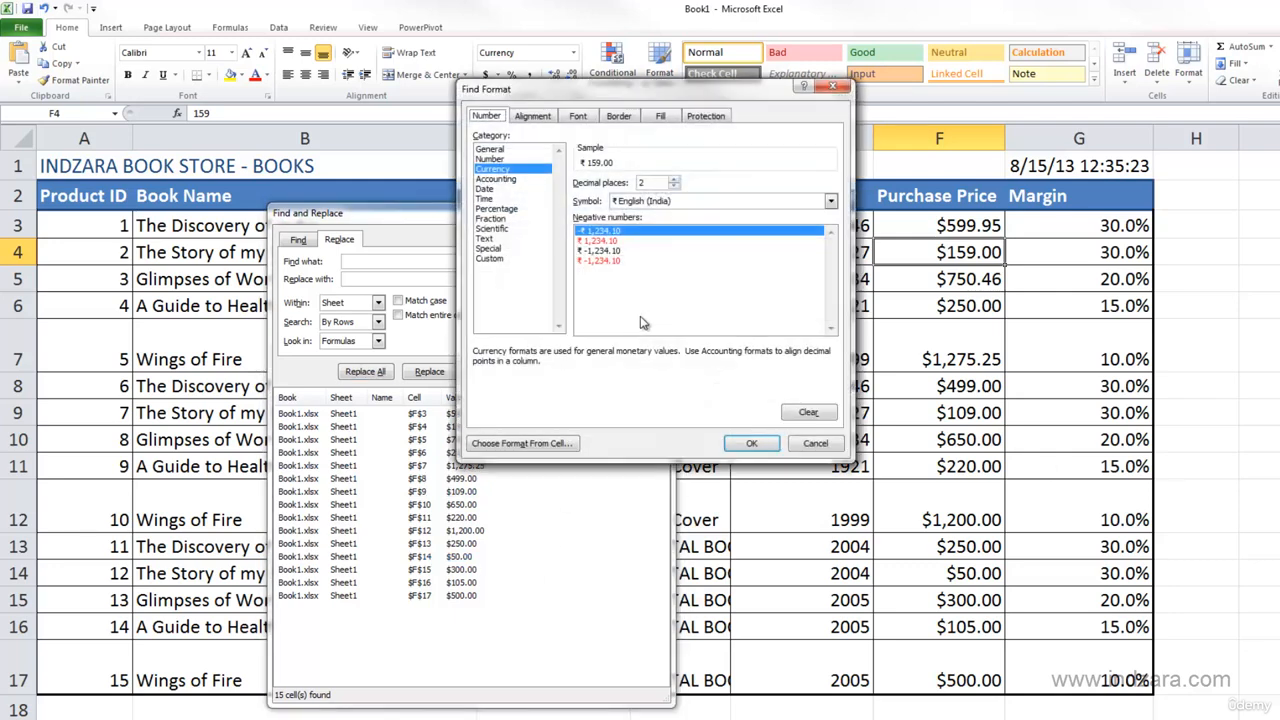
{"action": "left_click", "coordinate": [810, 443]}
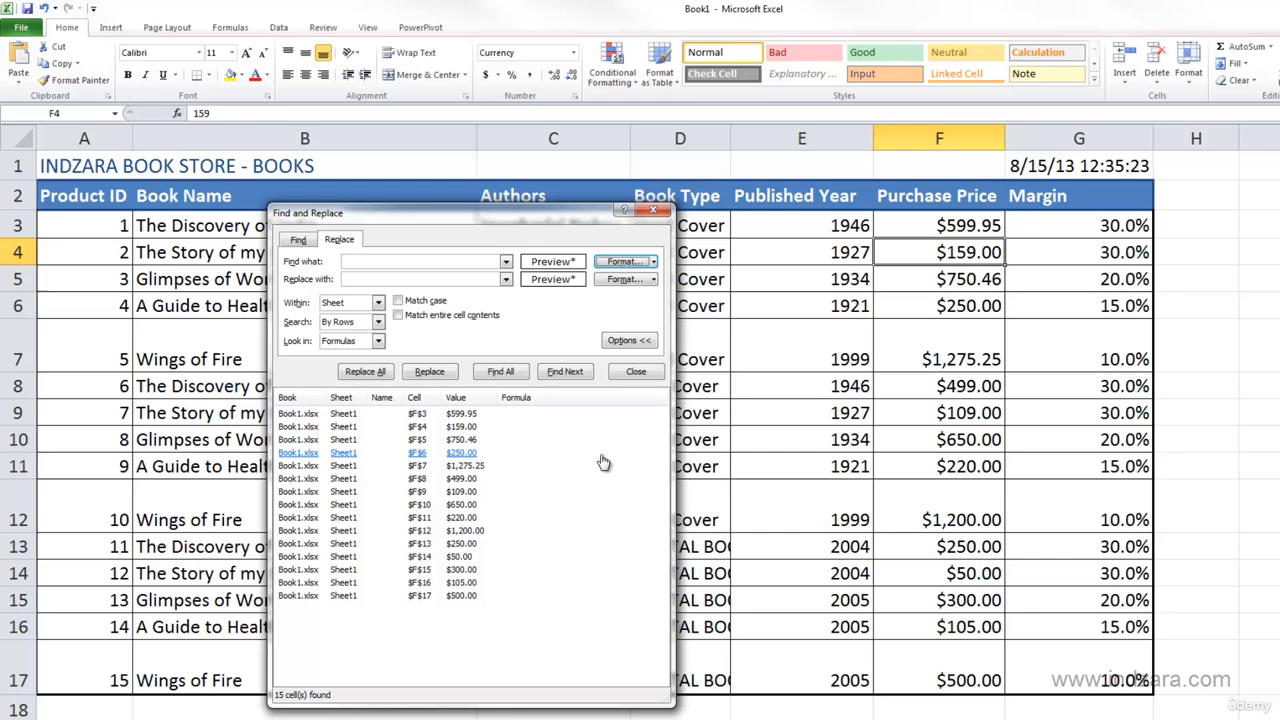
{"action": "left_click", "coordinate": [630, 371]}
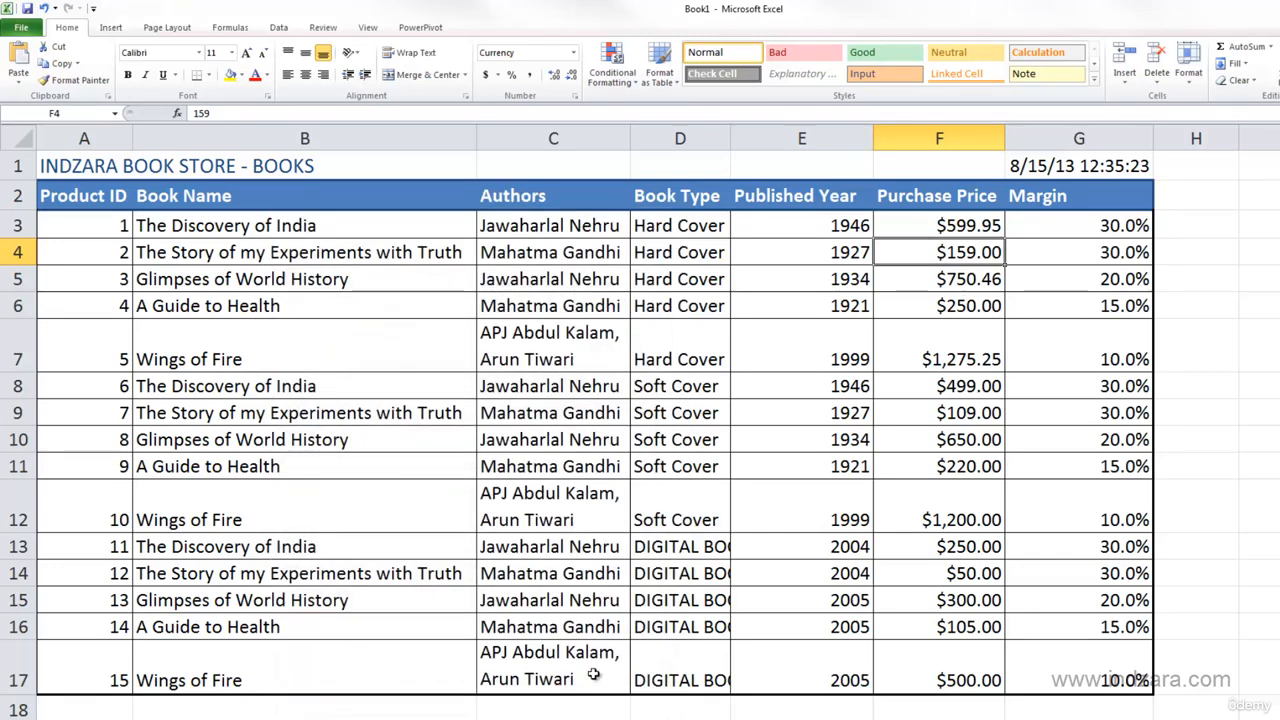
- Undo the $ currency format replacements in Purchase Price and the "DIGITAL BOOK" text replacements in Book Type
{"action": "left_click", "coordinate": [588, 705]}
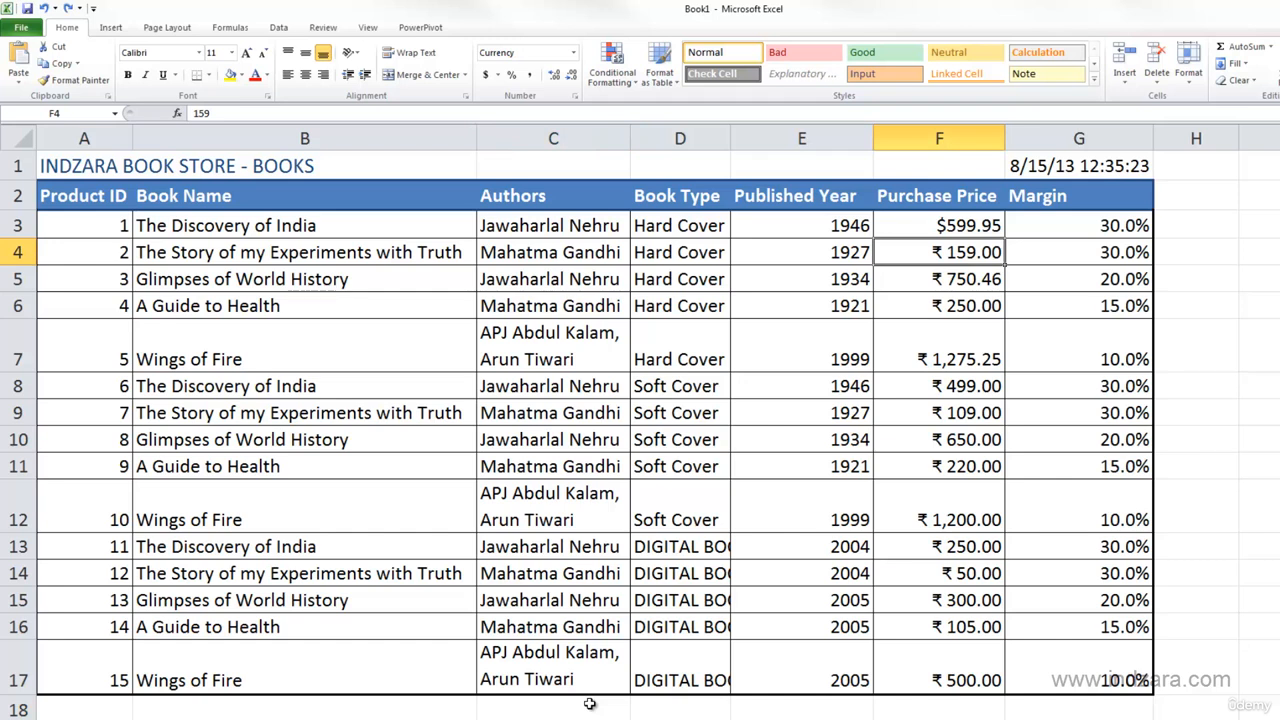
{"action": "key", "text": "ctrl+z"}
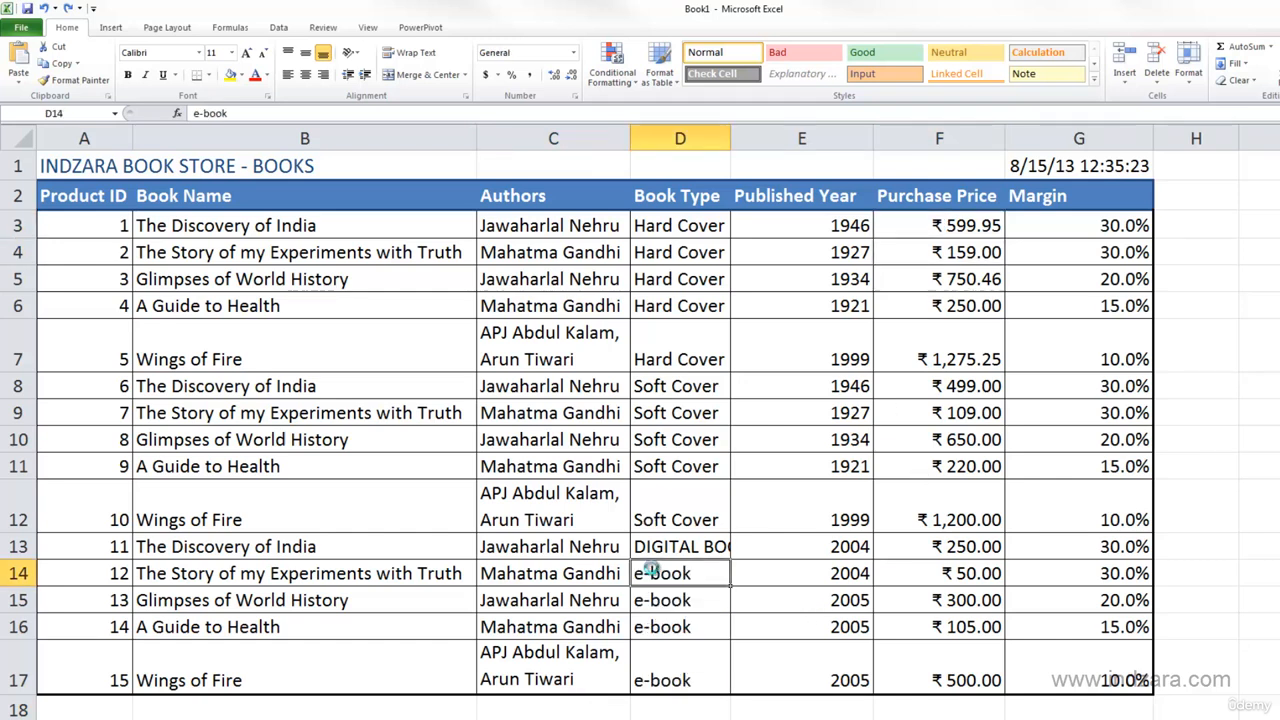
{"action": "key", "text": "ctrl+y"}
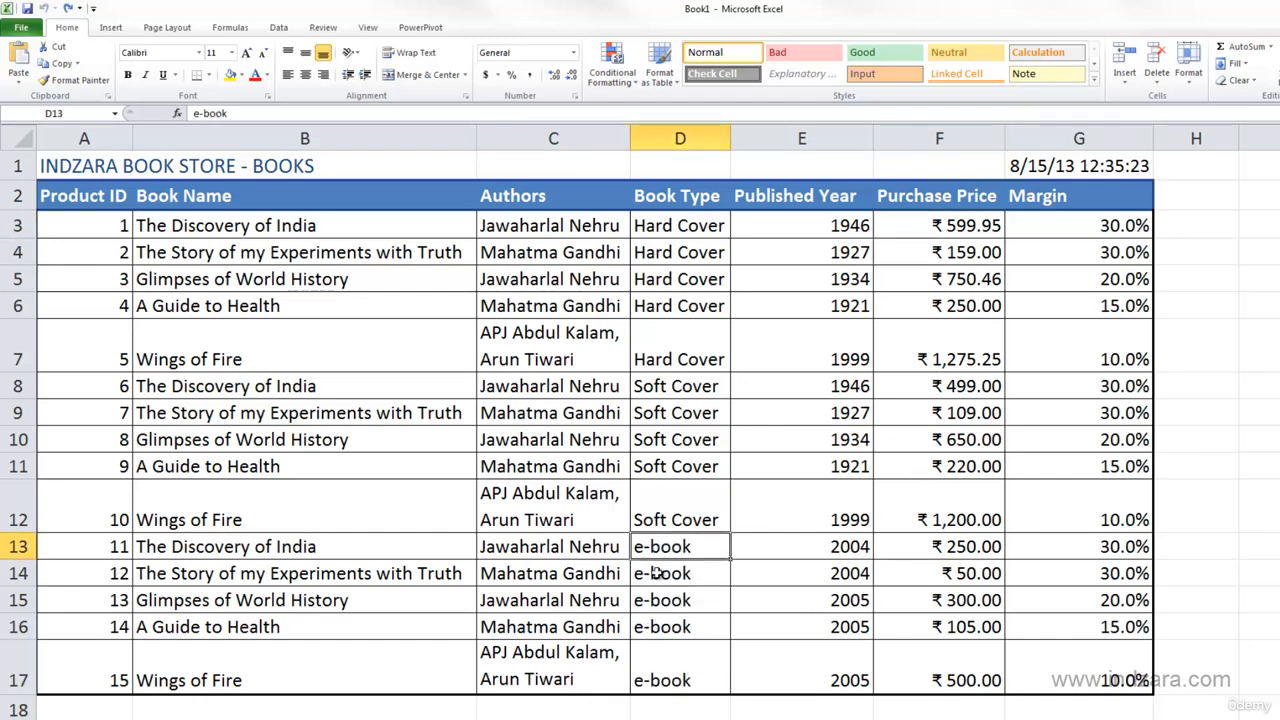